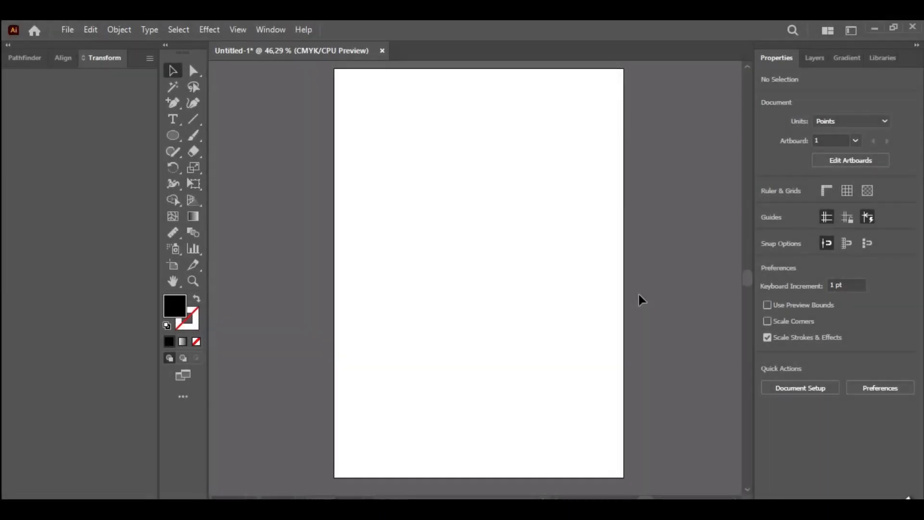
# Add the character 3 as text, enlarge it to about 423 pt and place it in the artboard's upper-left area
pyautogui.click(178, 120)
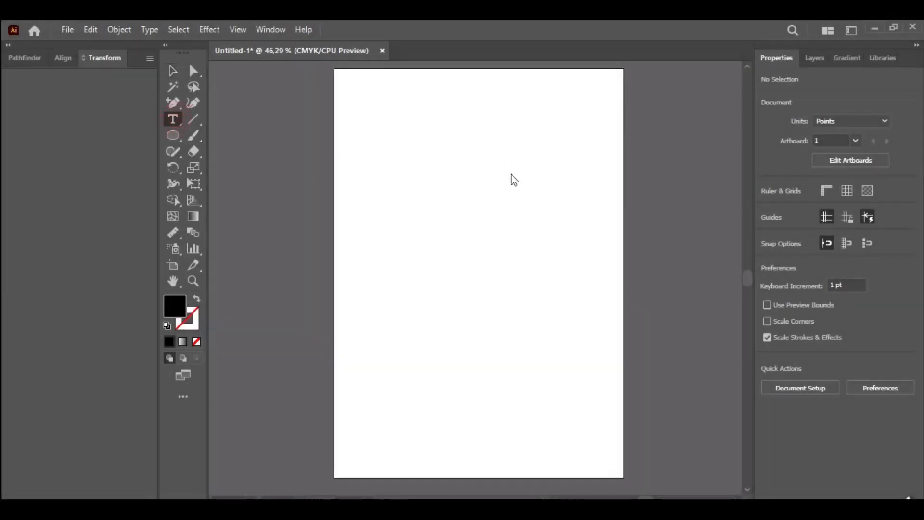
pyautogui.click(497, 176)
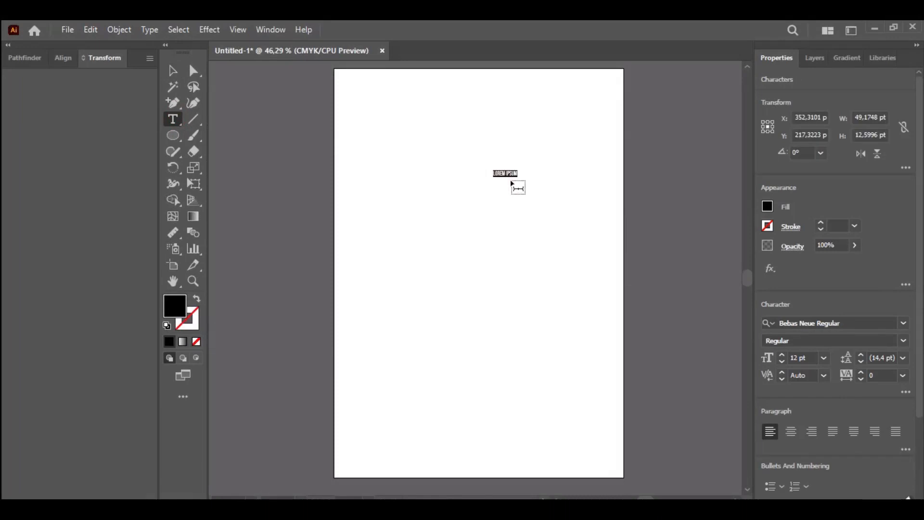
pyautogui.write('3')
pyautogui.click(174, 71)
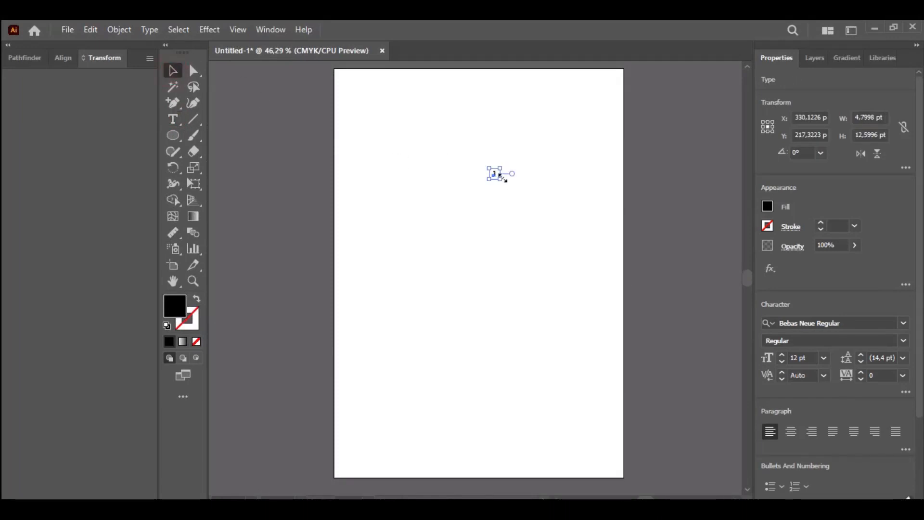
pyautogui.moveTo(501, 176); pyautogui.dragTo(568, 316)
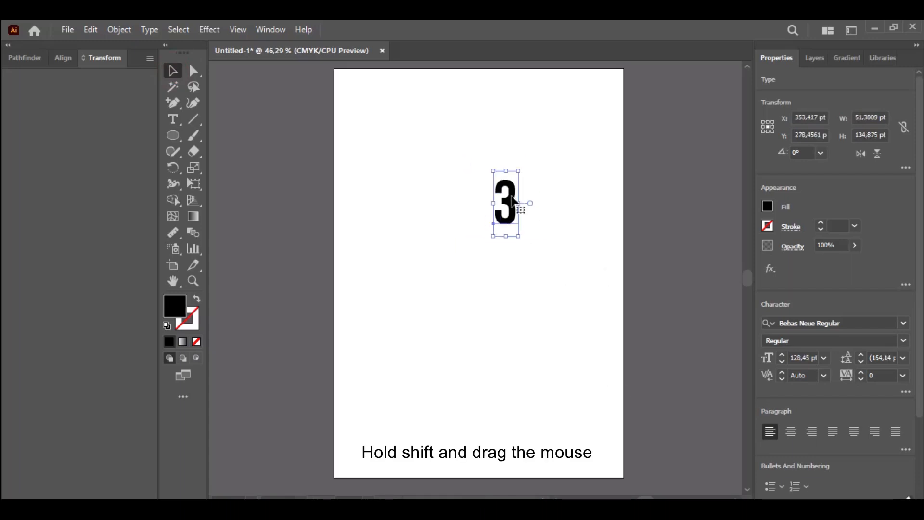
pyautogui.moveTo(513, 201); pyautogui.dragTo(402, 136)
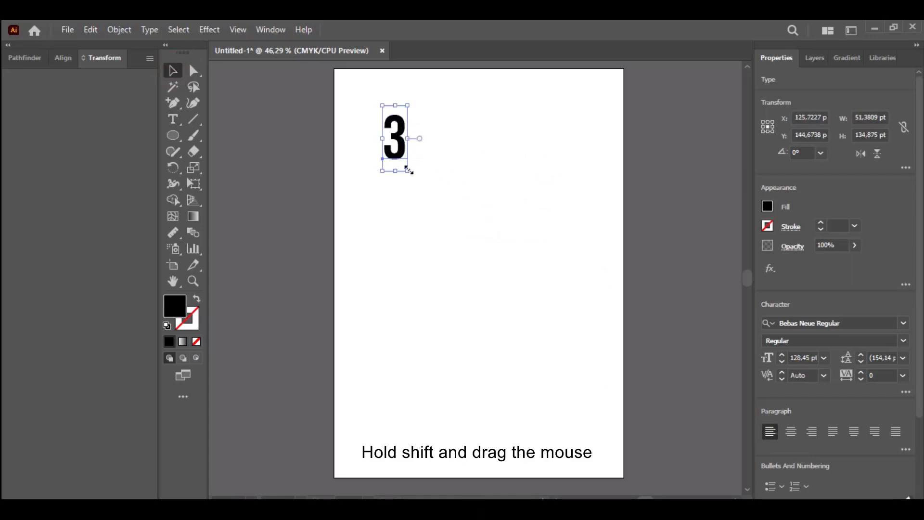
pyautogui.moveTo(408, 169); pyautogui.dragTo(501, 321)
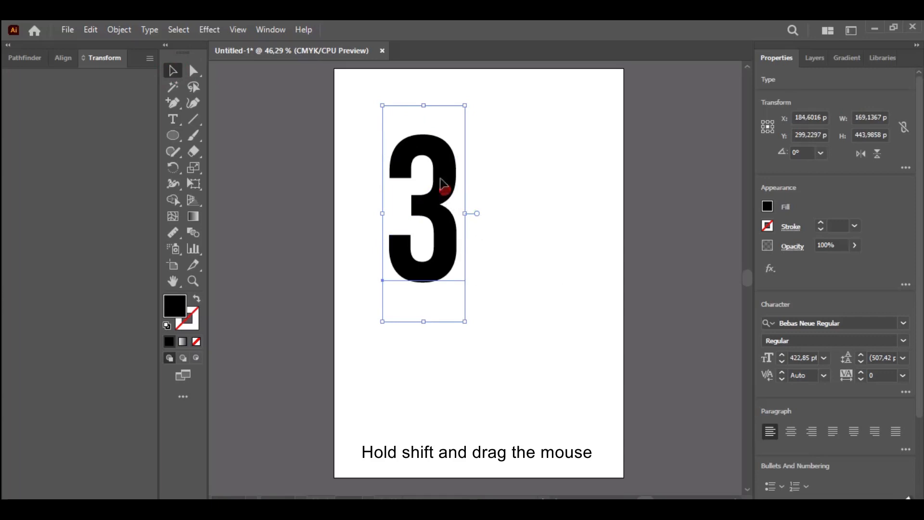
pyautogui.moveTo(443, 185); pyautogui.dragTo(428, 144)
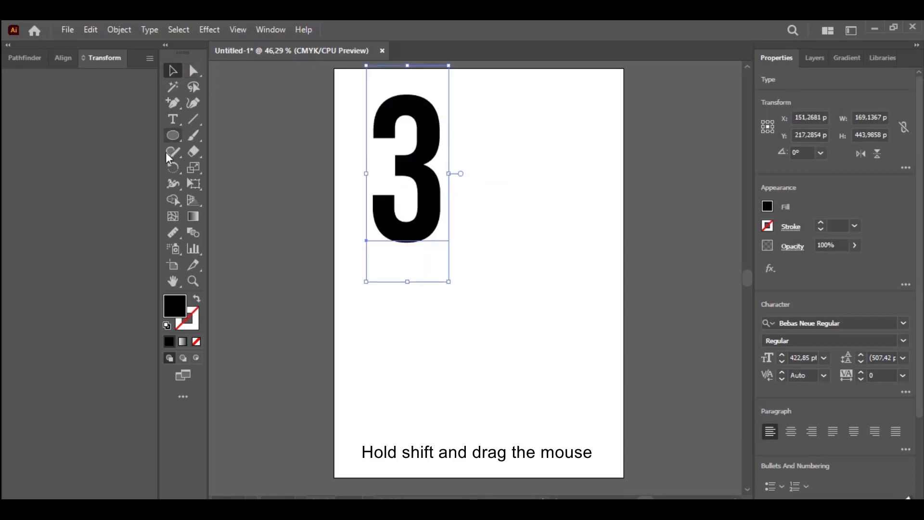
# Add the letter S as text, enlarge it to about 468 pt and place it directly below the 3
pyautogui.click(173, 119)
pyautogui.click(524, 307)
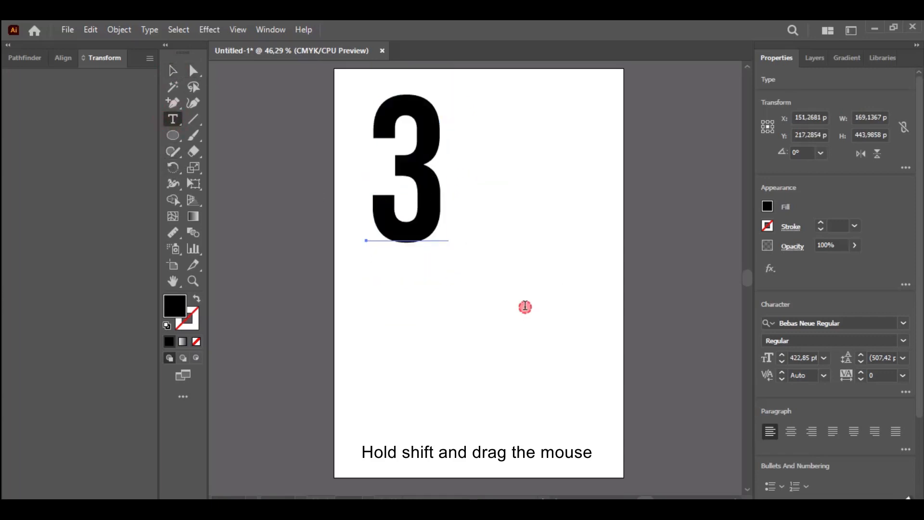
pyautogui.write('3')
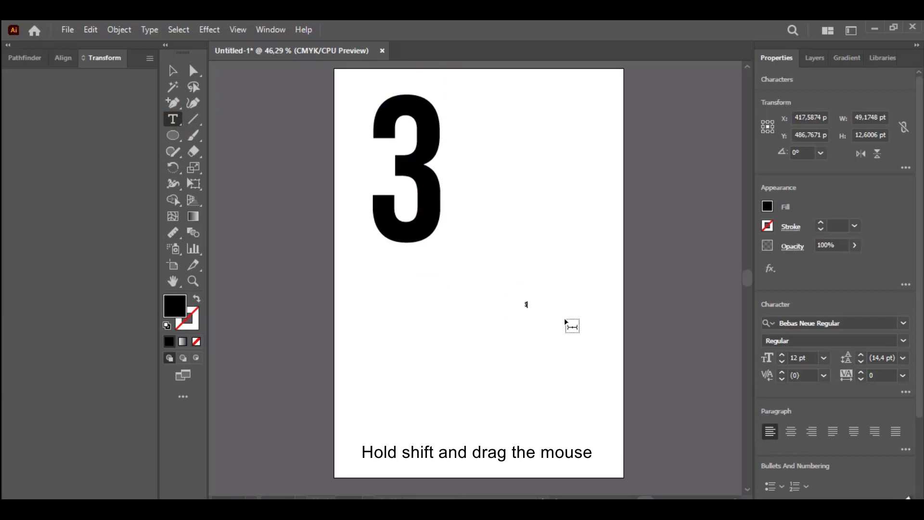
pyautogui.click(172, 71)
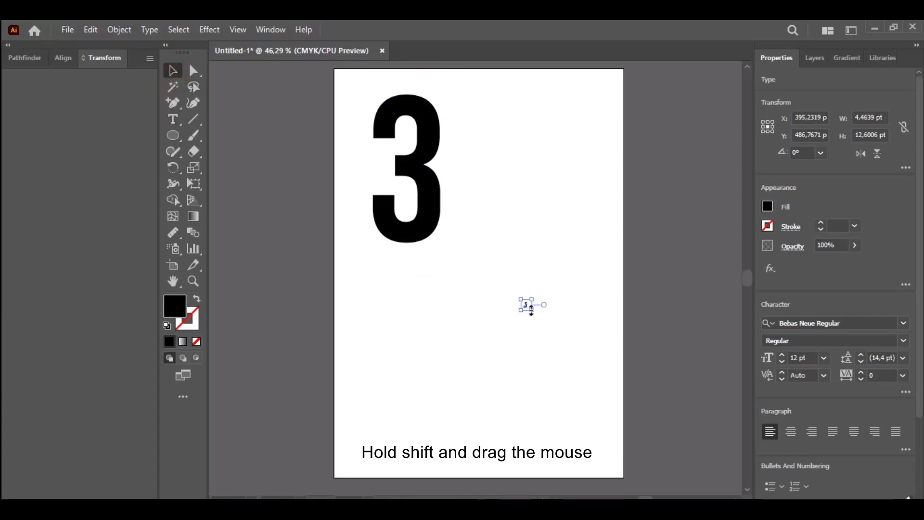
pyautogui.moveTo(531, 311); pyautogui.dragTo(548, 366)
pyautogui.moveTo(535, 332); pyautogui.dragTo(490, 427)
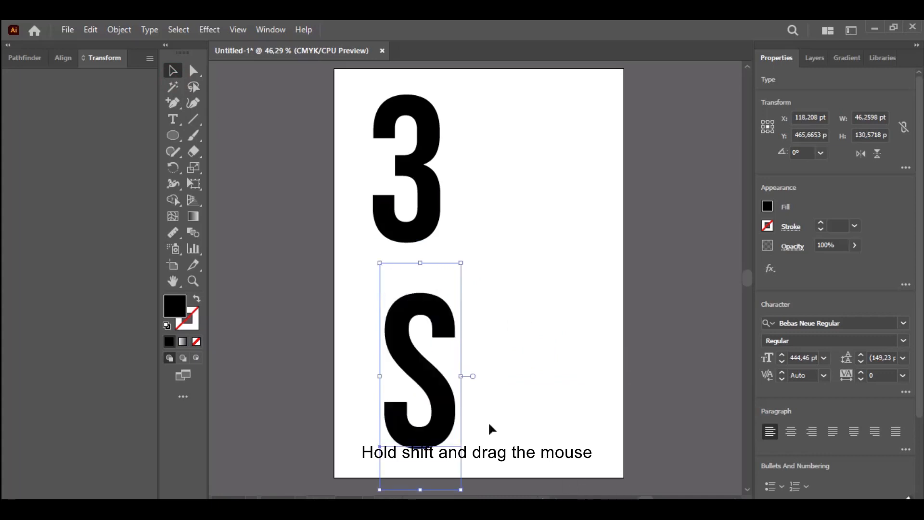
pyautogui.moveTo(430, 385); pyautogui.dragTo(414, 367)
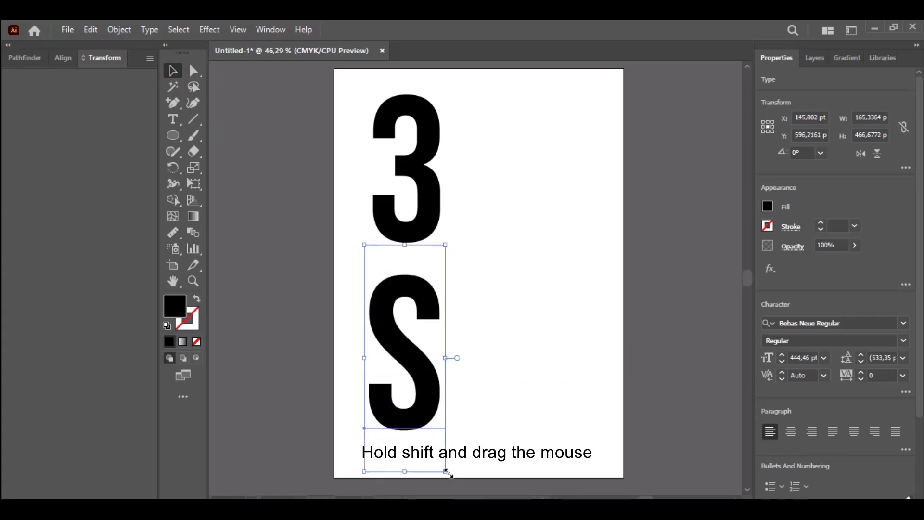
pyautogui.moveTo(447, 472); pyautogui.dragTo(449, 484)
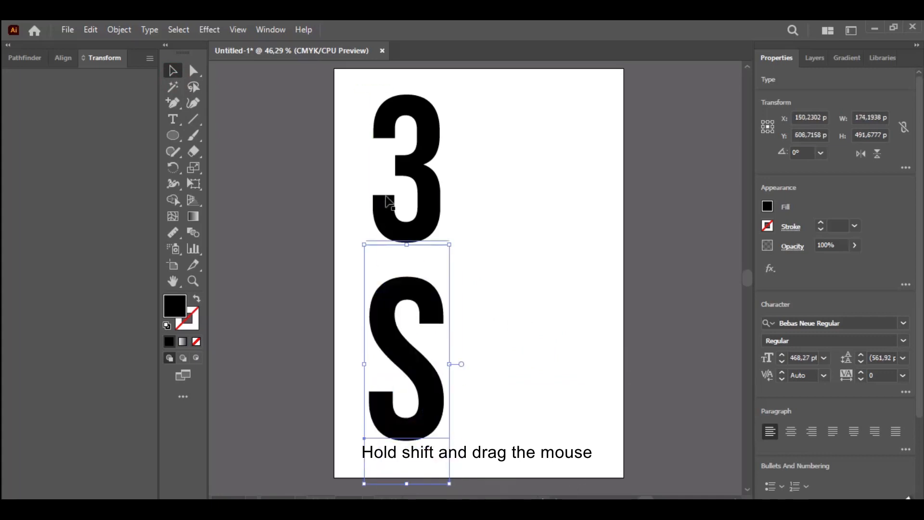
# Duplicate the 3 and the S together, placing the copies beside the originals on the artboard's right half
pyautogui.click(419, 160)
pyautogui.keyDown('shift'); pyautogui.click(429, 318); pyautogui.keyUp('shift')
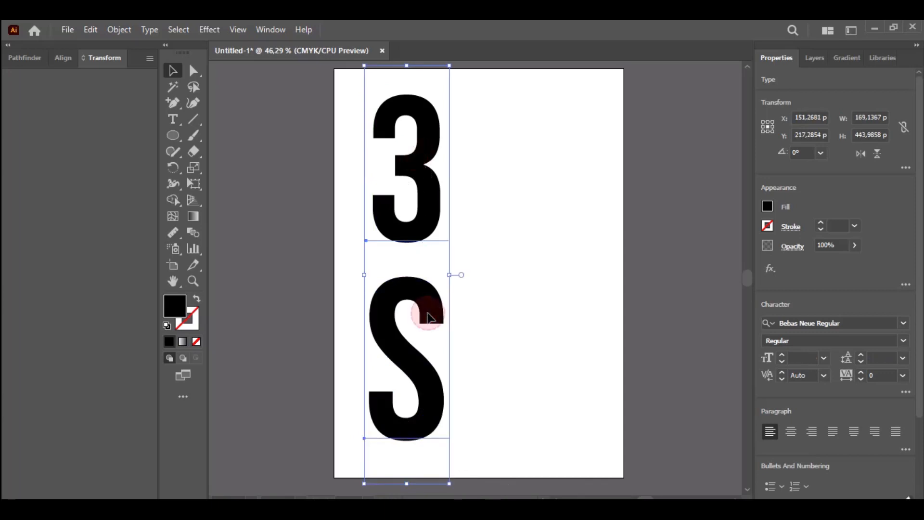
pyautogui.moveTo(440, 192)
pyautogui.mouseDown()
pyautogui.moveTo(543, 199)
pyautogui.moveTo(592, 191)
pyautogui.mouseUp()
pyautogui.click(174, 74)
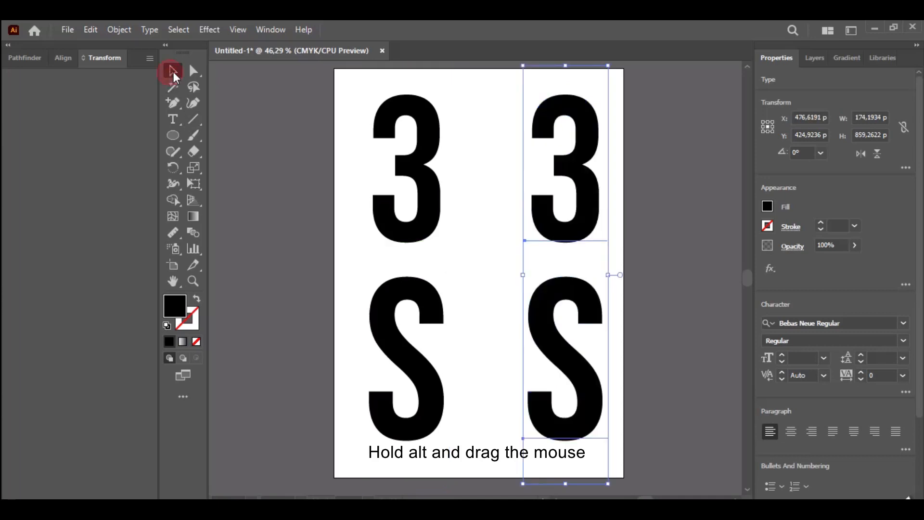
pyautogui.click(248, 82)
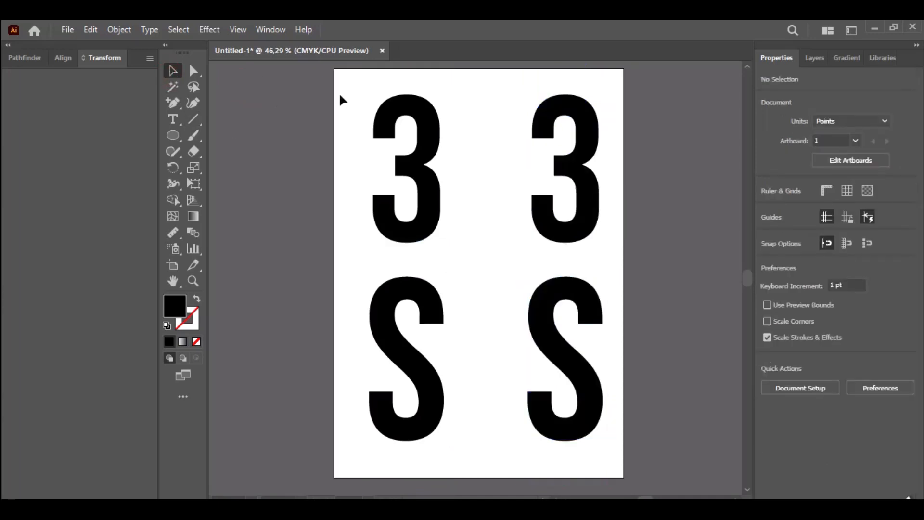
# Give all four characters a black stroke and set their fill to None
pyautogui.moveTo(340, 95); pyautogui.dragTo(619, 144)
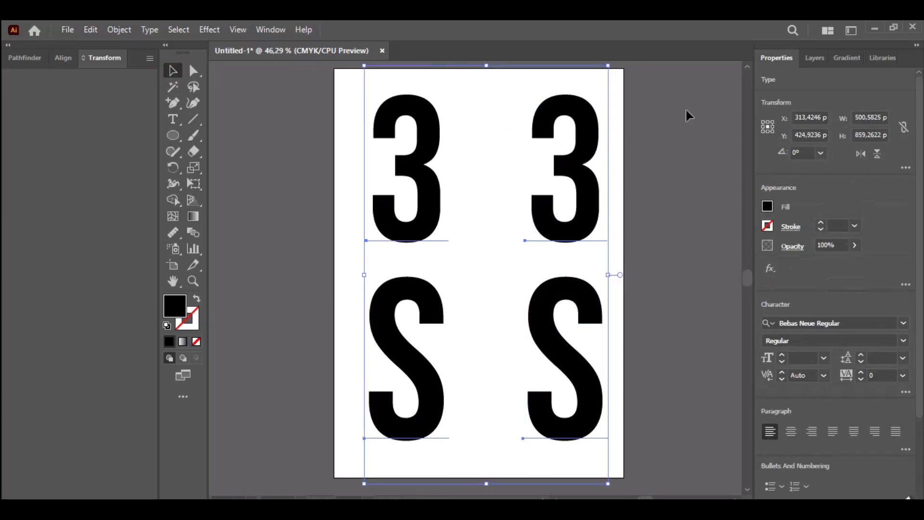
pyautogui.click(767, 226)
pyautogui.click(649, 274)
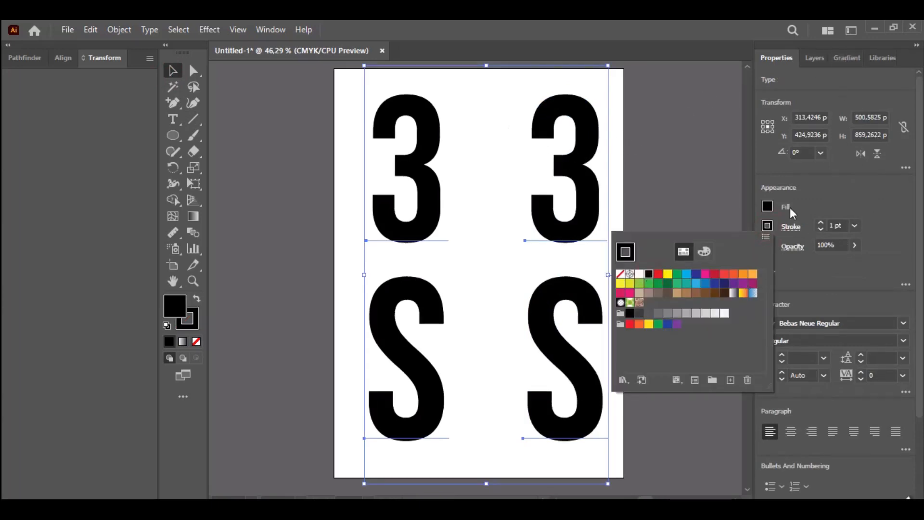
pyautogui.click(769, 206)
pyautogui.click(770, 206)
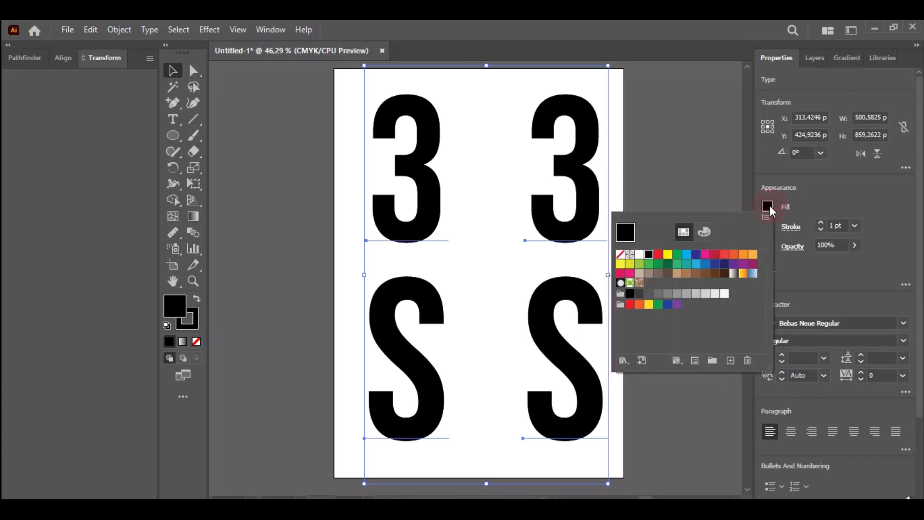
pyautogui.click(620, 254)
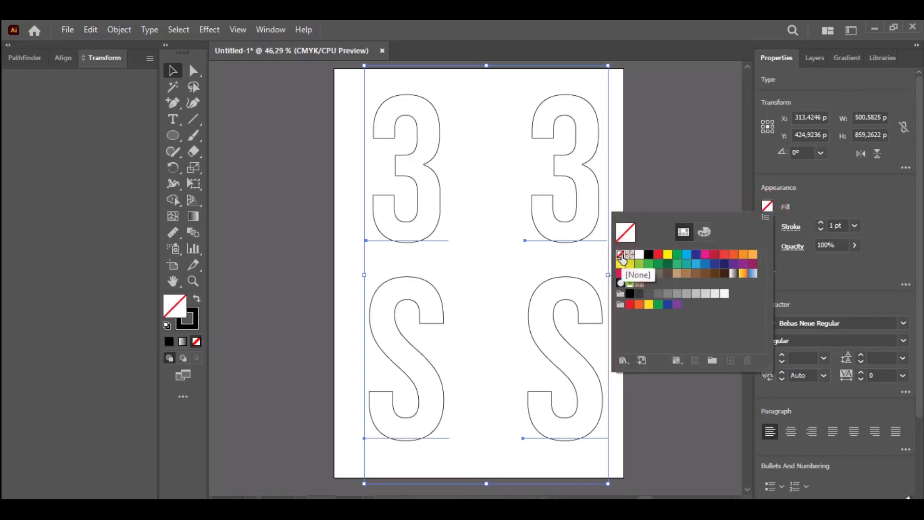
pyautogui.click(648, 158)
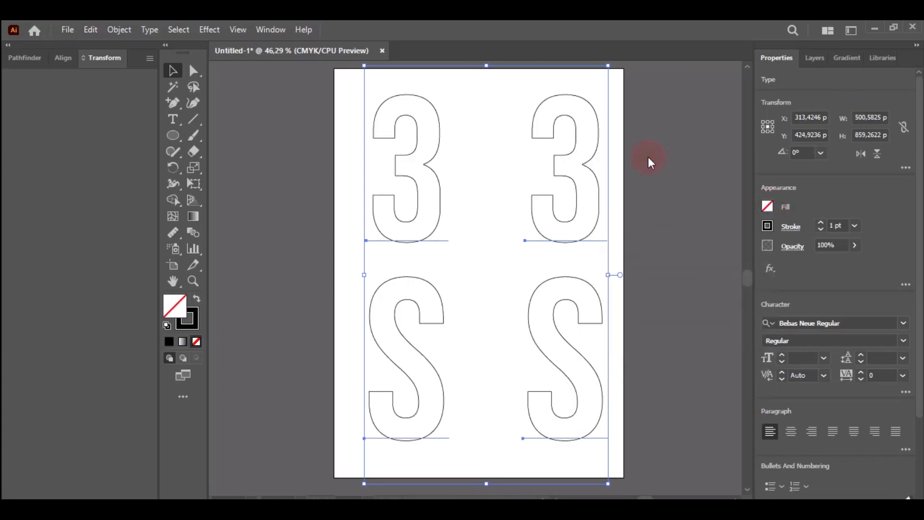
# Expand all four text characters into outlines with the Object and Fill options enabled
pyautogui.click(127, 29)
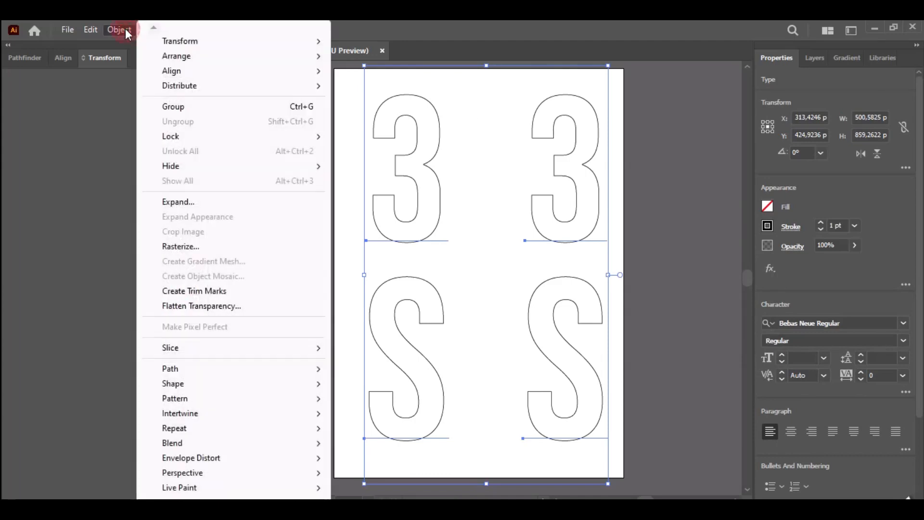
pyautogui.click(189, 203)
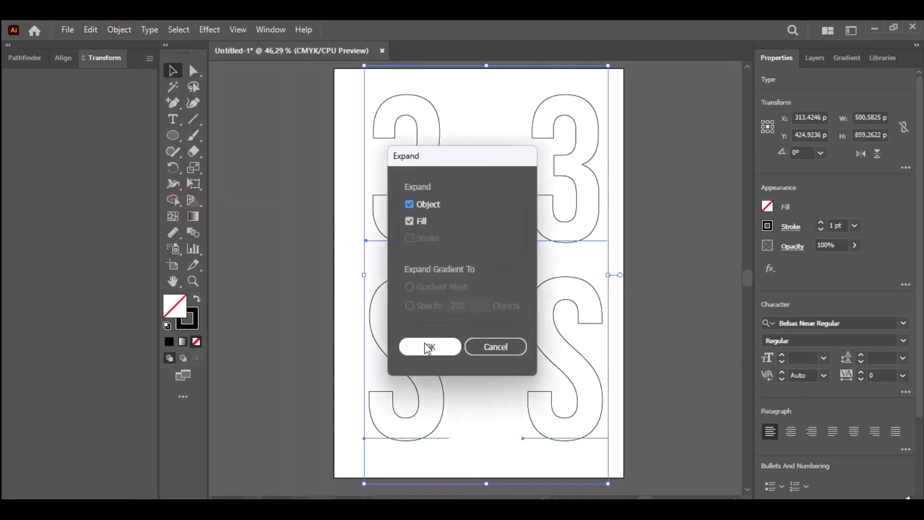
pyautogui.click(425, 346)
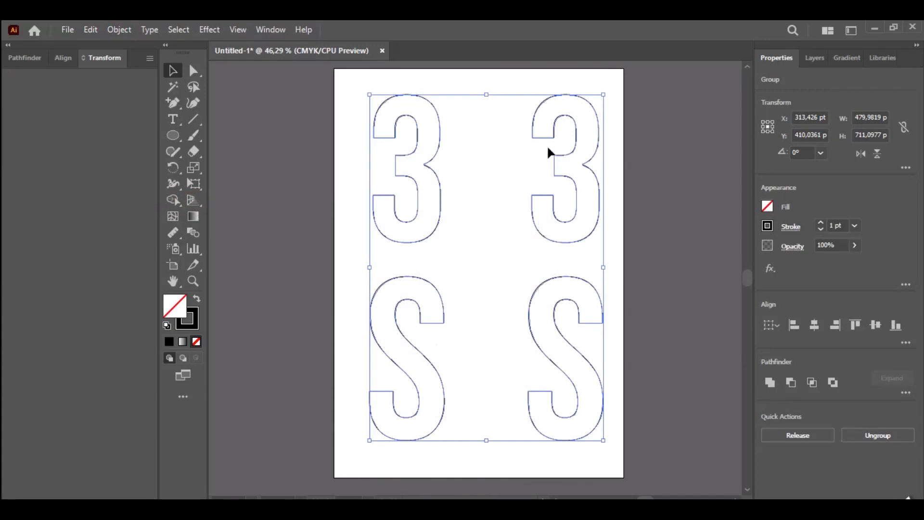
# Ungroup the expanded characters, release their compound paths and deselect everything
pyautogui.press('a')
pyautogui.hotkey('ctrl', '8')
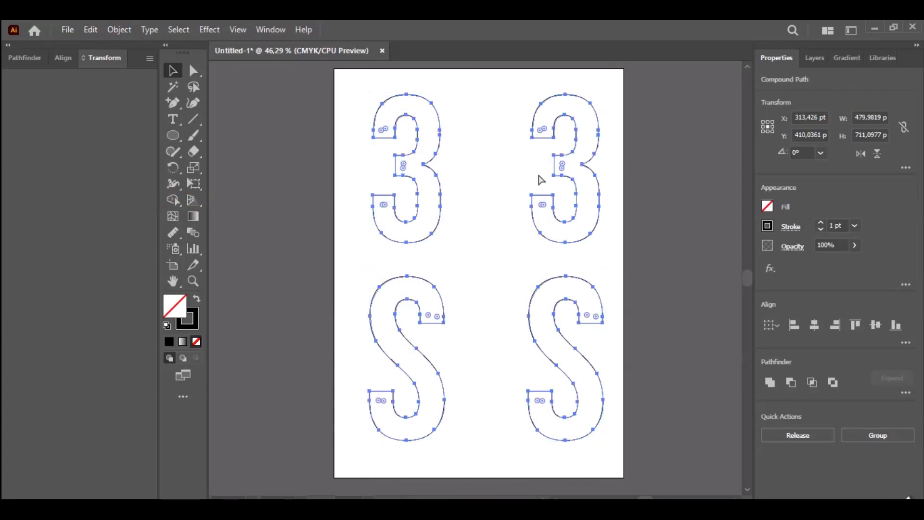
pyautogui.press('v')
pyautogui.rightClick(568, 150)
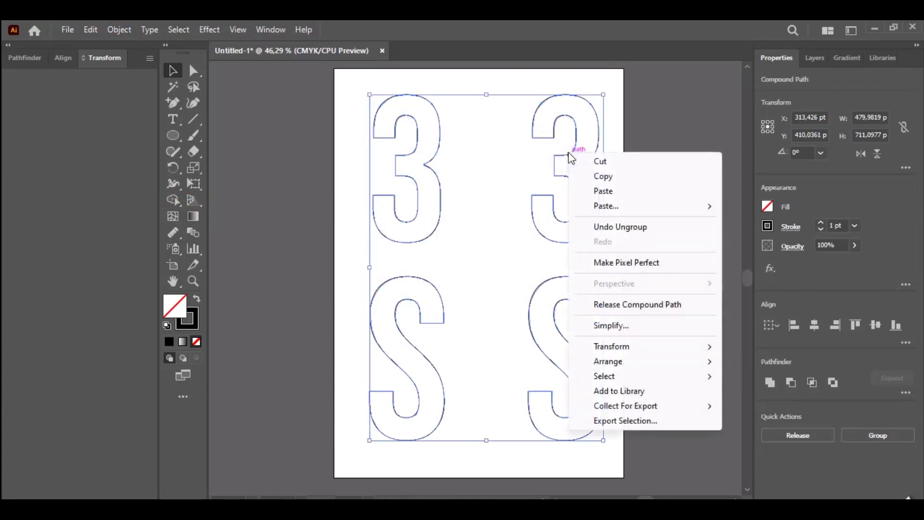
pyautogui.click(648, 308)
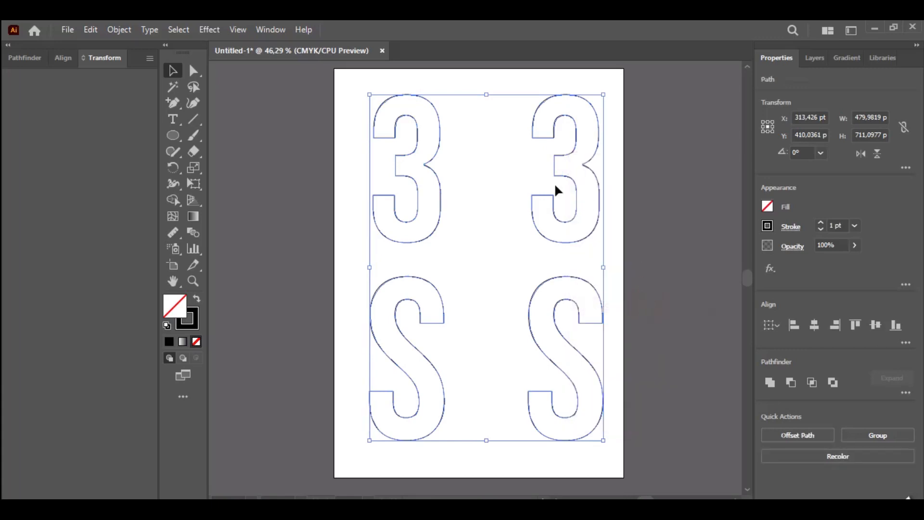
pyautogui.click(314, 205)
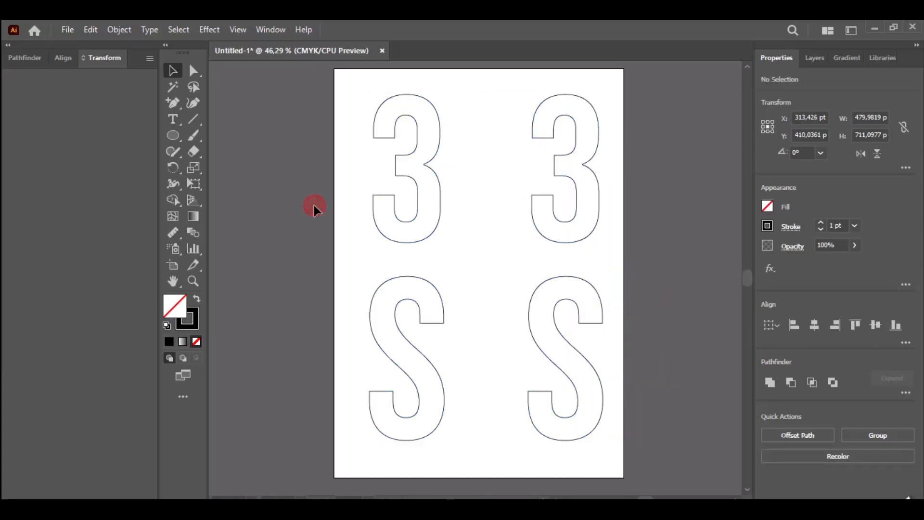
# Delete the upper outer curve and the upper end edge of the left-hand 3, using Direct Selection
pyautogui.click(192, 72)
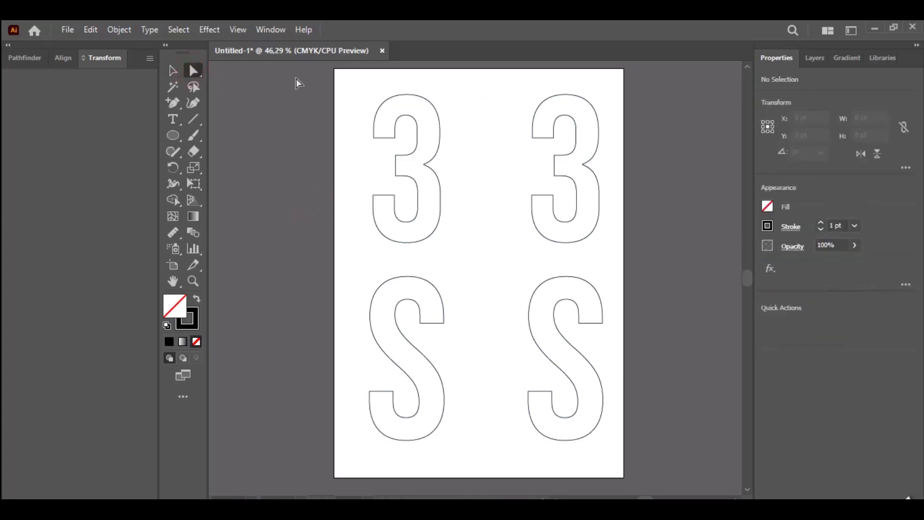
pyautogui.click(389, 143)
pyautogui.moveTo(359, 87); pyautogui.dragTo(387, 152)
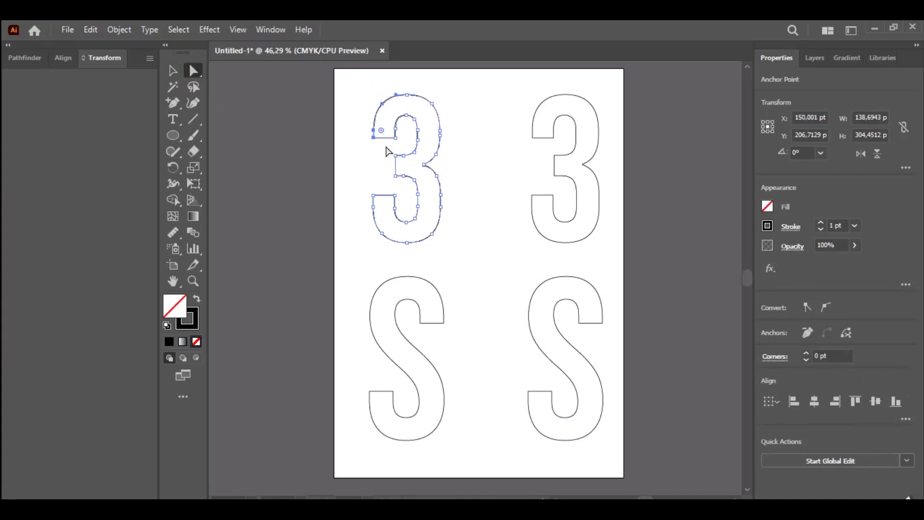
pyautogui.press('Delete')
pyautogui.moveTo(391, 82); pyautogui.dragTo(444, 117)
pyautogui.press('Delete')
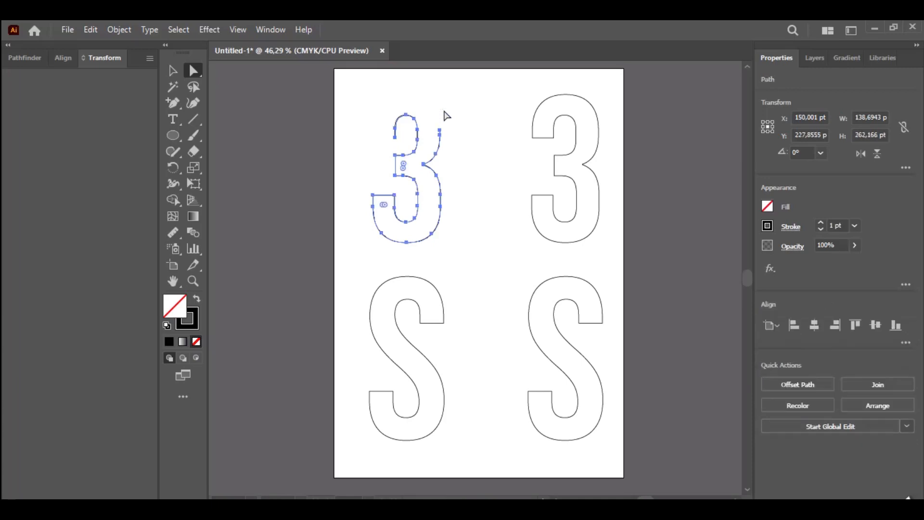
# Delete the remaining outer curve and the lower end edge of the left-hand 3, keeping only its inner contour
pyautogui.moveTo(419, 109); pyautogui.dragTo(450, 260)
pyautogui.press('Delete')
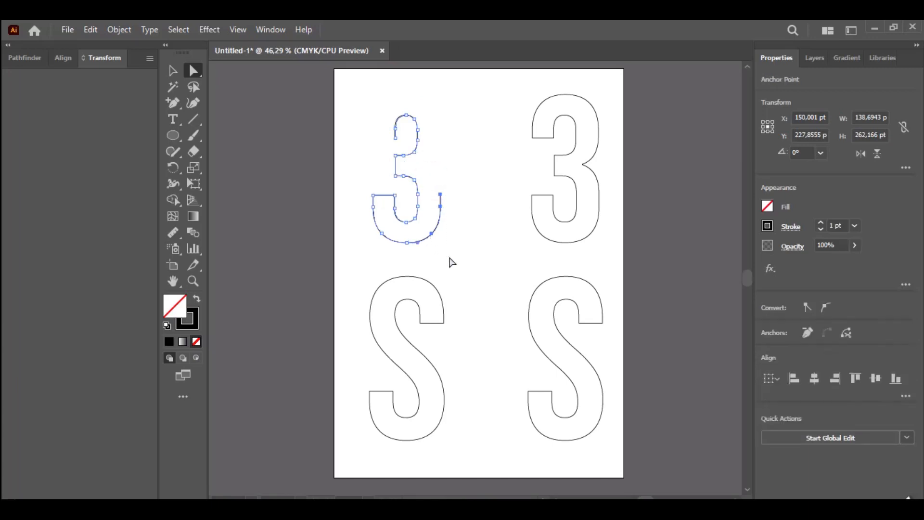
pyautogui.press('Delete')
pyautogui.moveTo(348, 182); pyautogui.dragTo(430, 250)
pyautogui.press('Delete')
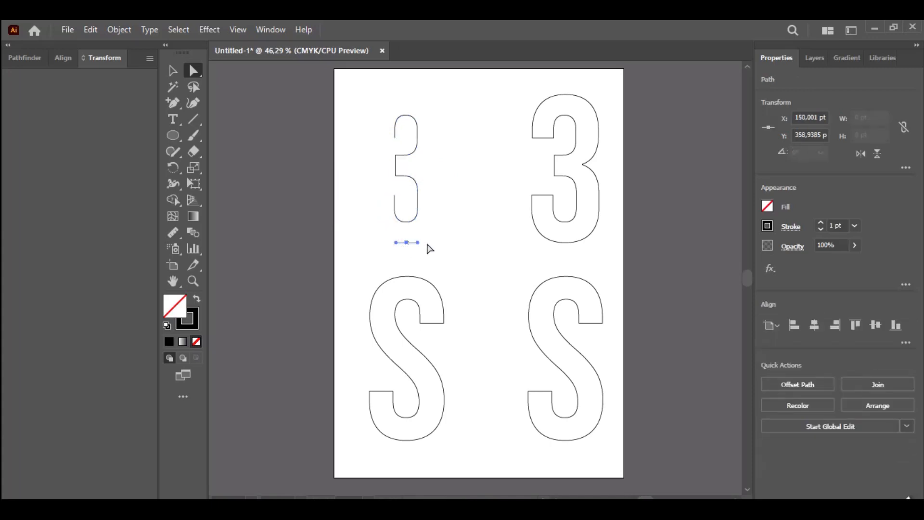
pyautogui.press('Delete')
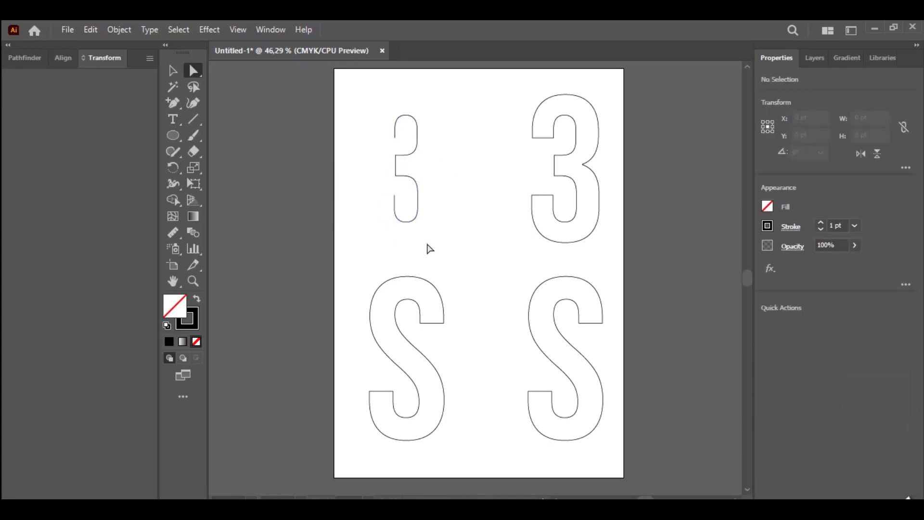
# Delete the inner curves and both end edges of the right-hand 3 with Direct Selection, keeping only its outer contour
pyautogui.click(535, 112)
pyautogui.moveTo(542, 153); pyautogui.dragTo(580, 122)
pyautogui.press('Delete')
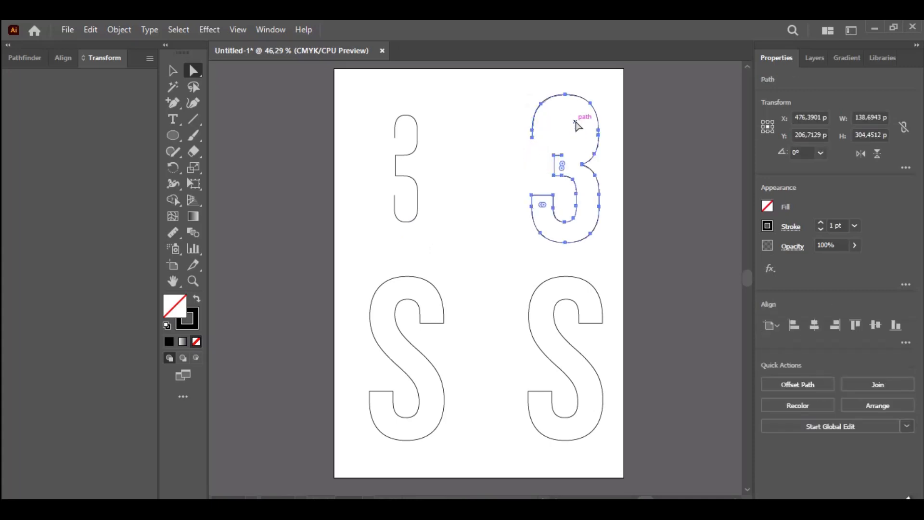
pyautogui.moveTo(538, 146); pyautogui.dragTo(580, 231)
pyautogui.press('Delete')
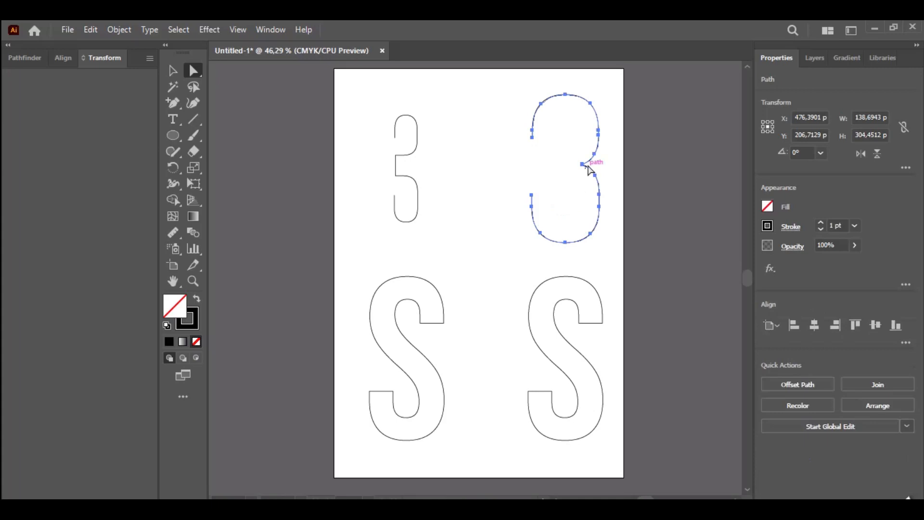
pyautogui.click(504, 231)
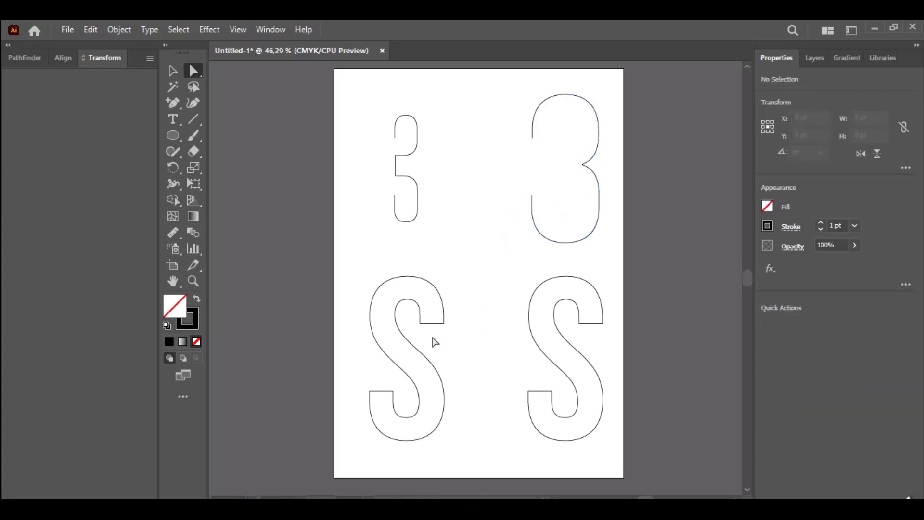
# Delete the outer upper curve, inner lower curve and both end edges of the left-hand S, keeping one continuous contour
pyautogui.click(412, 277)
pyautogui.moveTo(365, 263); pyautogui.dragTo(455, 353)
pyautogui.press('Delete')
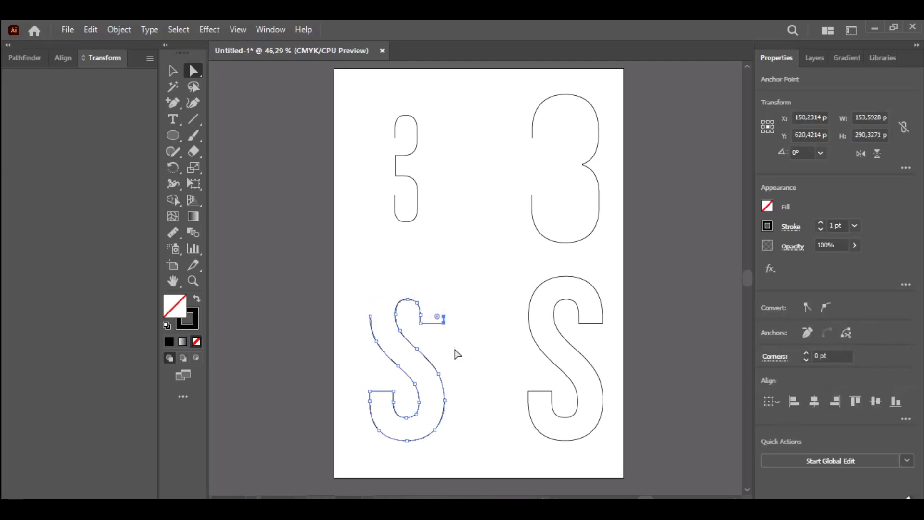
pyautogui.press('Delete')
pyautogui.moveTo(355, 303); pyautogui.dragTo(424, 429)
pyautogui.press('Delete')
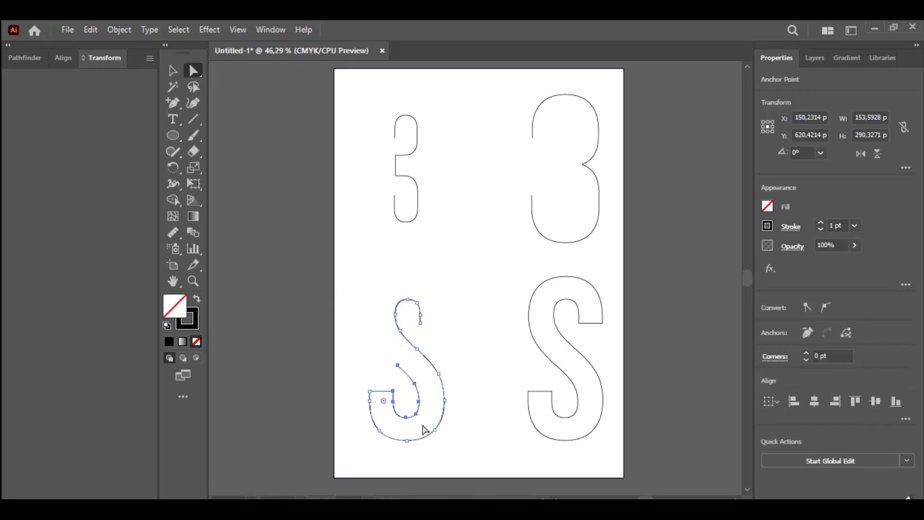
pyautogui.press('Delete')
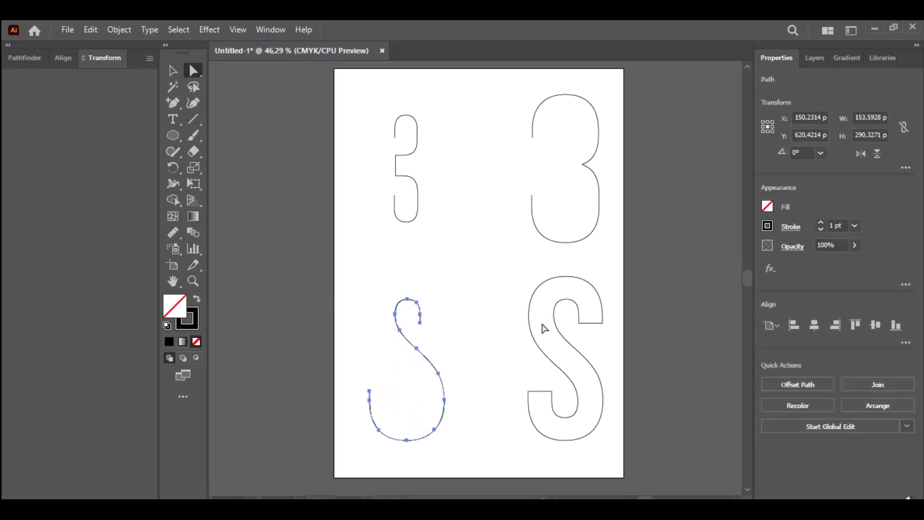
# Delete the inner upper curve, outer lower curve and both end edges of the right-hand S, using Direct Selection
pyautogui.moveTo(555, 295); pyautogui.dragTo(607, 434)
pyautogui.press('Delete')
pyautogui.press('Delete')
pyautogui.press('Delete')
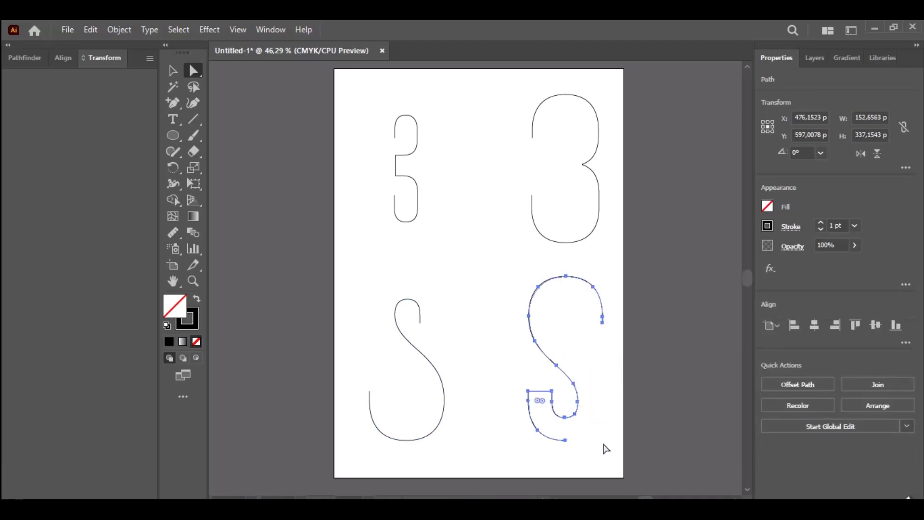
pyautogui.moveTo(513, 385); pyautogui.dragTo(577, 454)
pyautogui.press('Delete')
pyautogui.press('Delete')
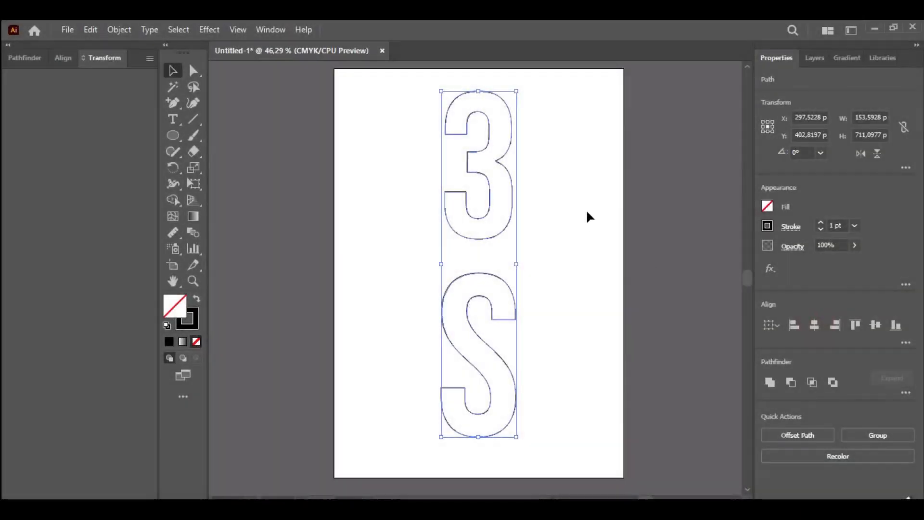
# Add an anchor point in the middle of each of the four straight end edges of the 3 and the S
pyautogui.click(587, 211)
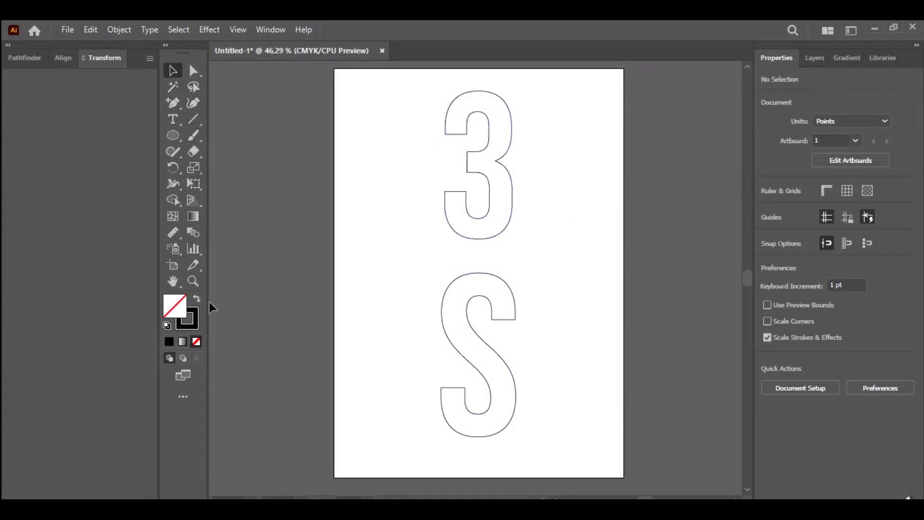
pyautogui.moveTo(174, 102); pyautogui.dragTo(228, 124)
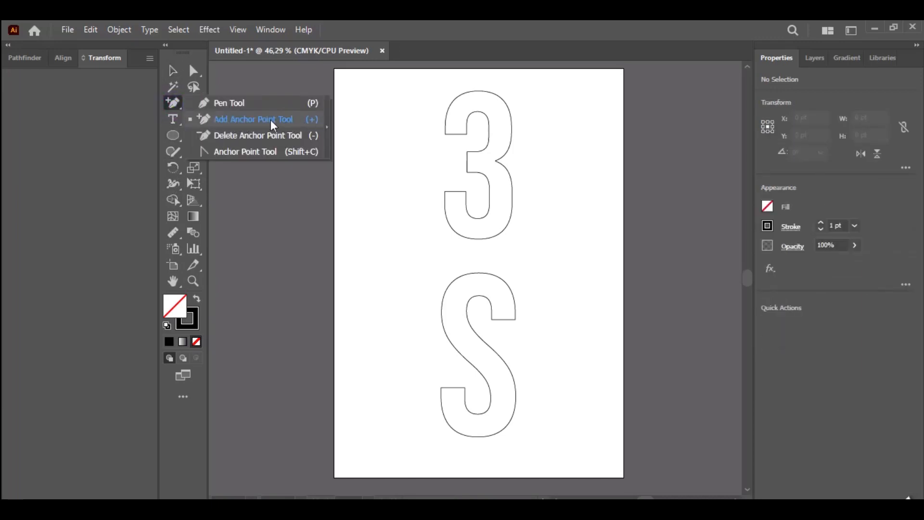
pyautogui.moveTo(246, 122); pyautogui.dragTo(254, 122)
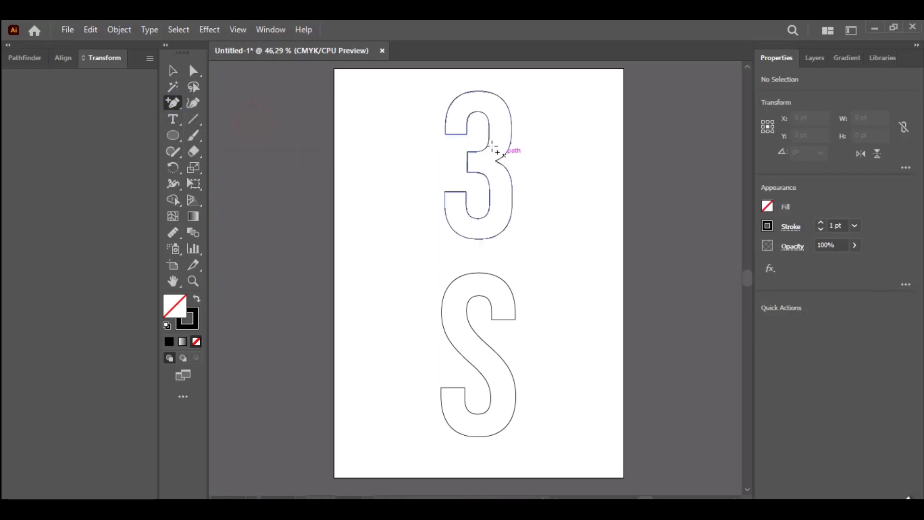
pyautogui.click(456, 134)
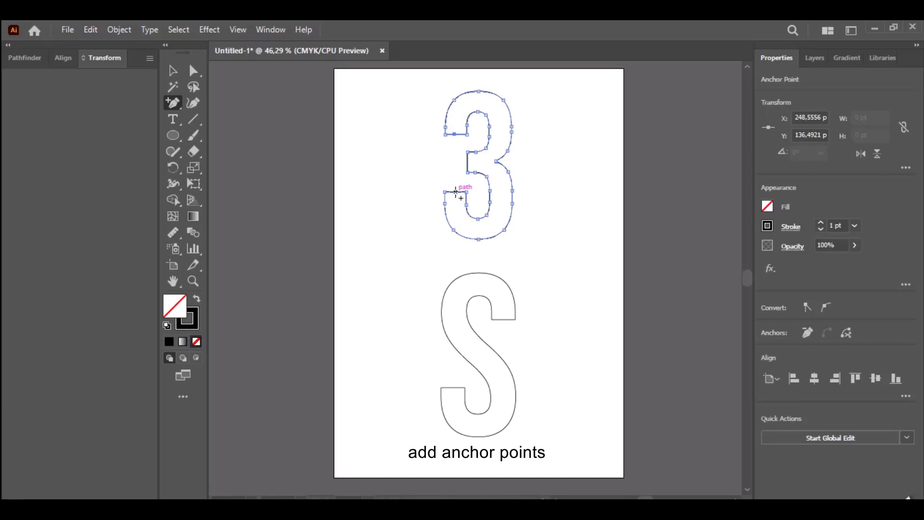
pyautogui.click(453, 192)
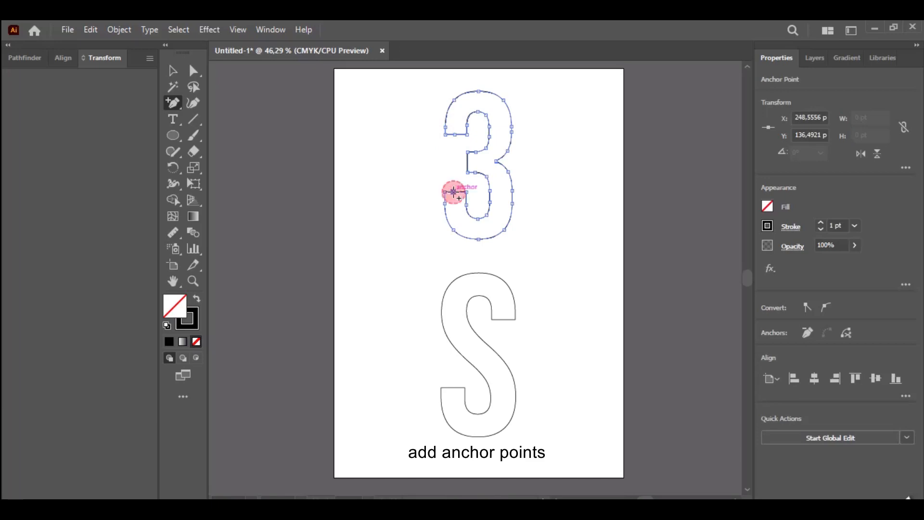
pyautogui.click(502, 319)
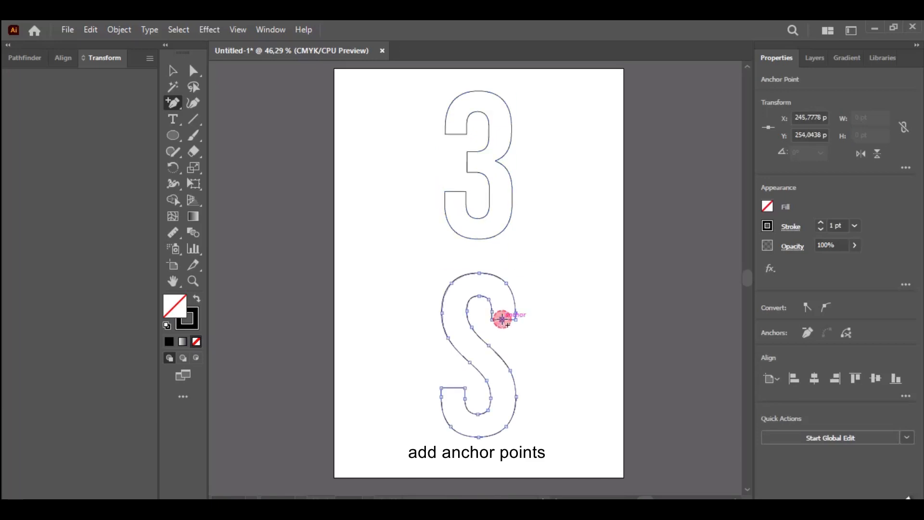
pyautogui.click(452, 388)
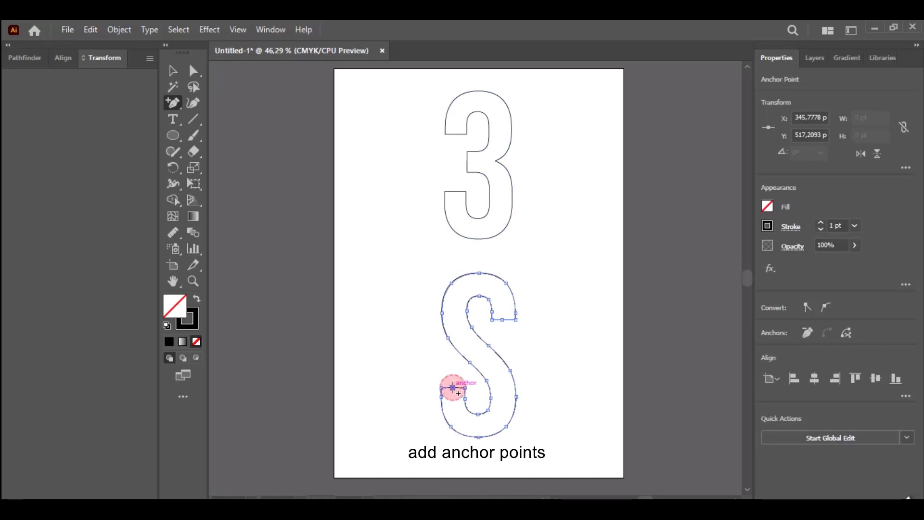
# Delete the added anchor points on the upper and lower end edges of the 3 to open its outline
pyautogui.click(195, 76)
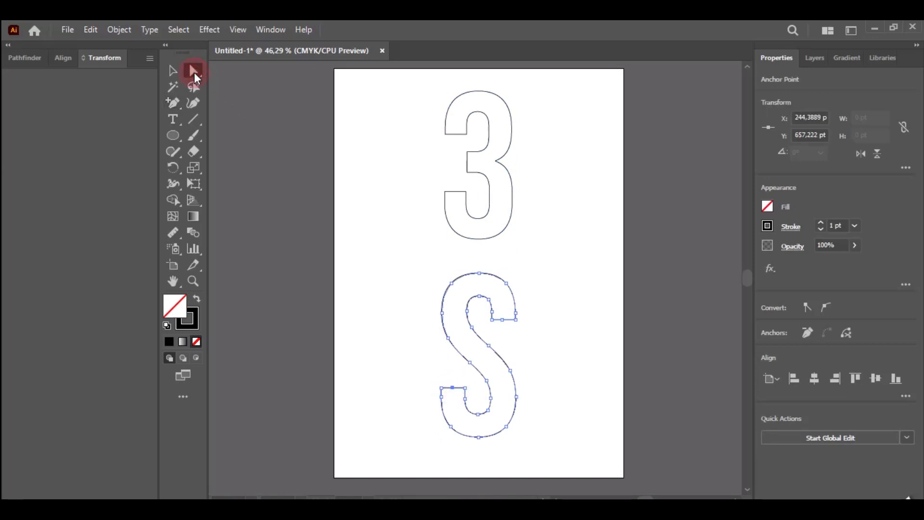
pyautogui.click(455, 134)
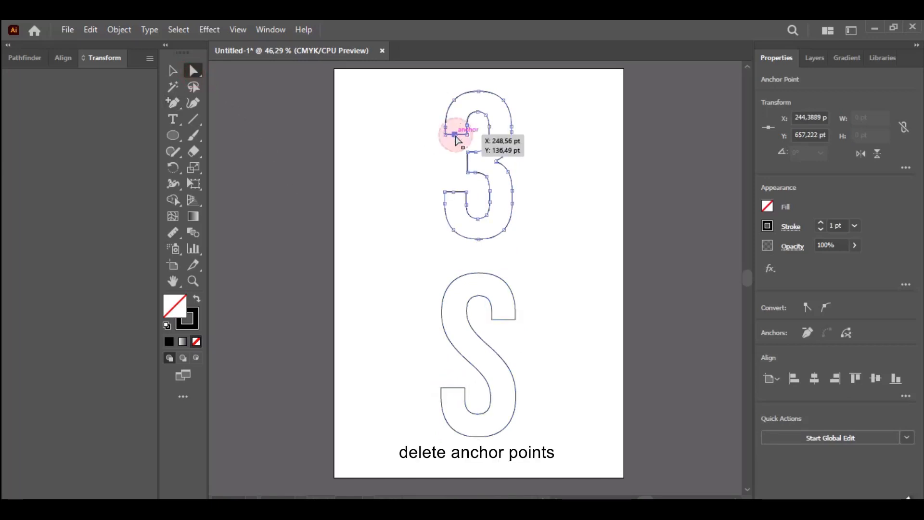
pyautogui.press('Delete')
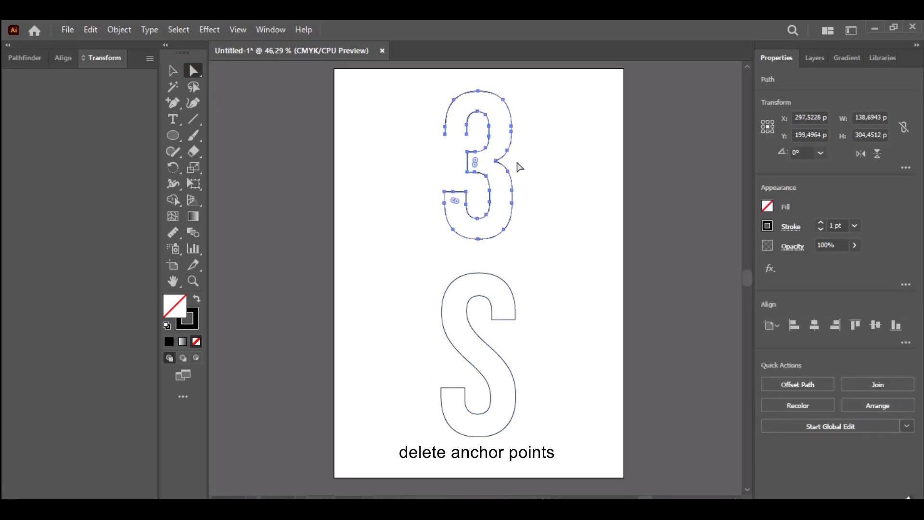
pyautogui.click(454, 194)
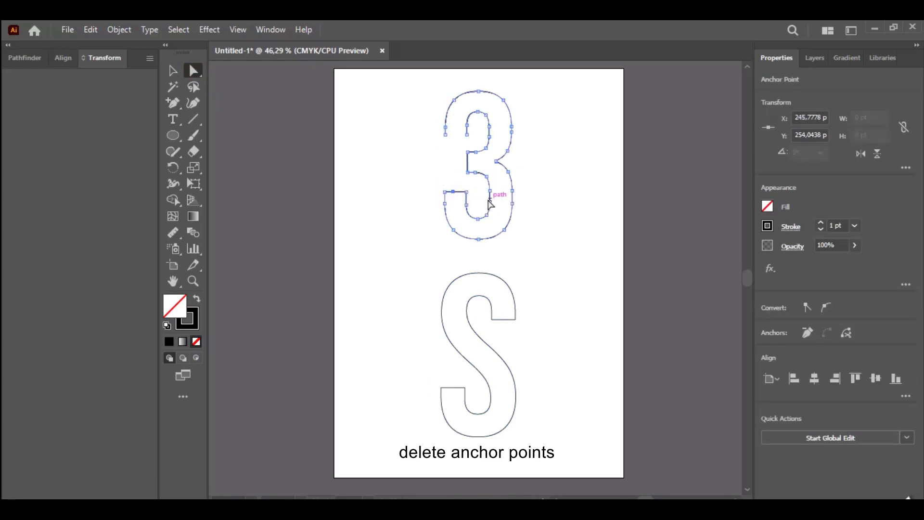
pyautogui.press('Delete')
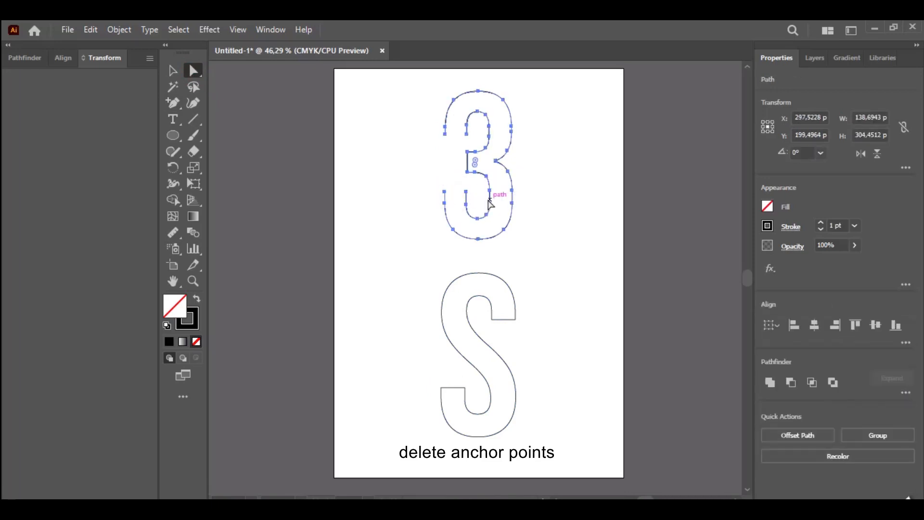
# Delete the added anchor points on both end edges of the S, splitting it into two open lines
pyautogui.click(502, 320)
pyautogui.press('Delete')
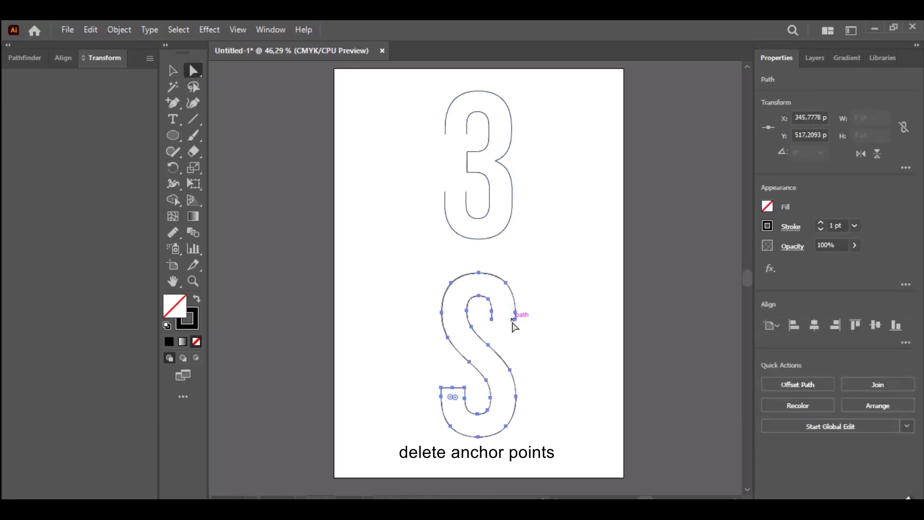
pyautogui.click(454, 390)
pyautogui.press('Delete')
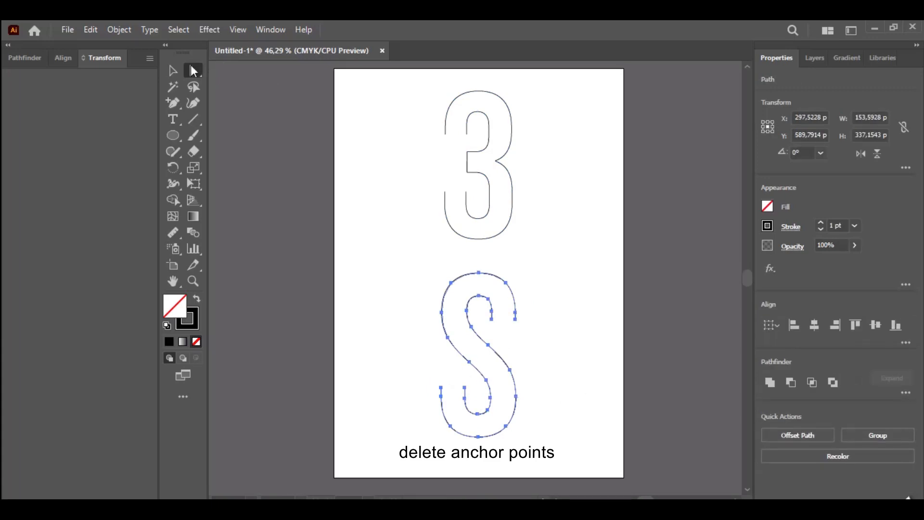
# Make a blend between the inner and outer contour lines of the 3
pyautogui.click(172, 71)
pyautogui.moveTo(381, 76); pyautogui.dragTo(551, 240)
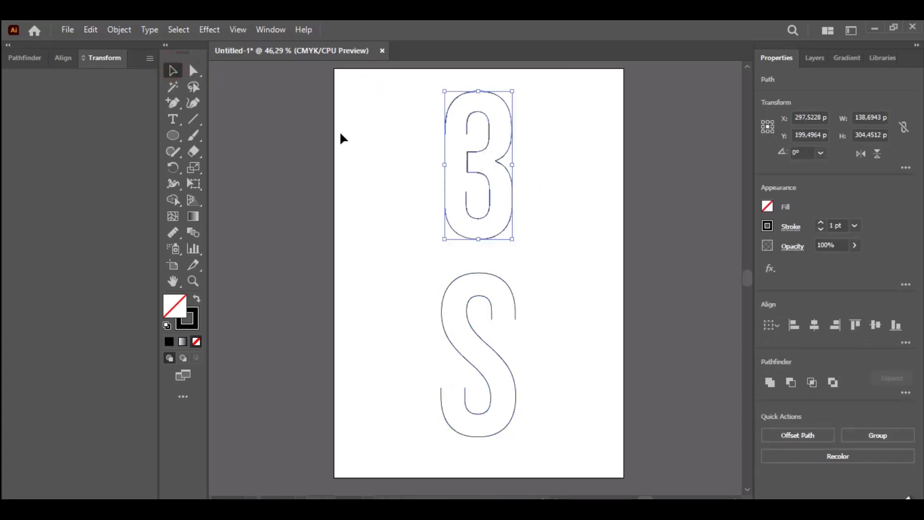
pyautogui.click(117, 30)
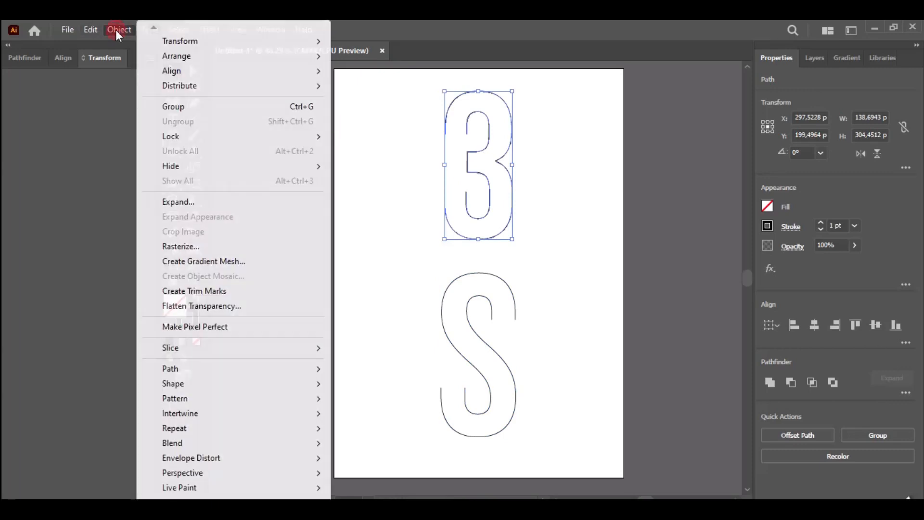
pyautogui.moveTo(239, 448)
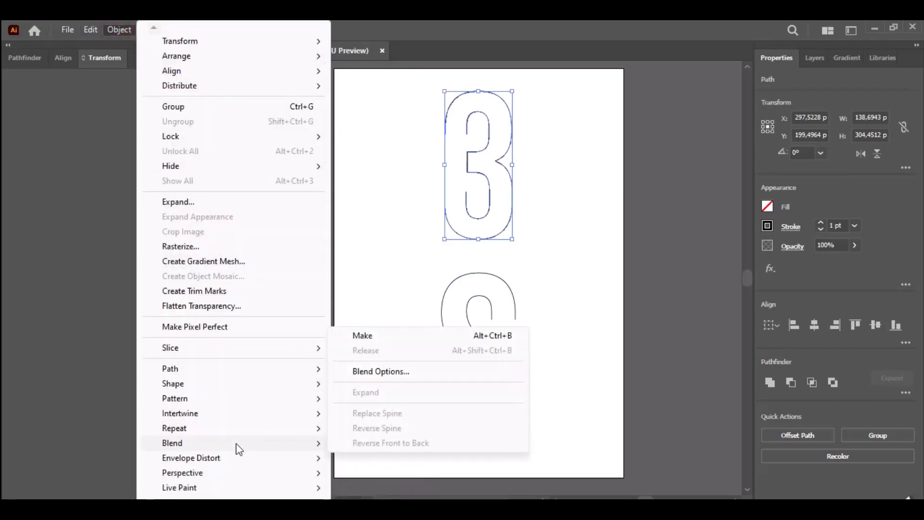
pyautogui.click(403, 338)
pyautogui.click(599, 271)
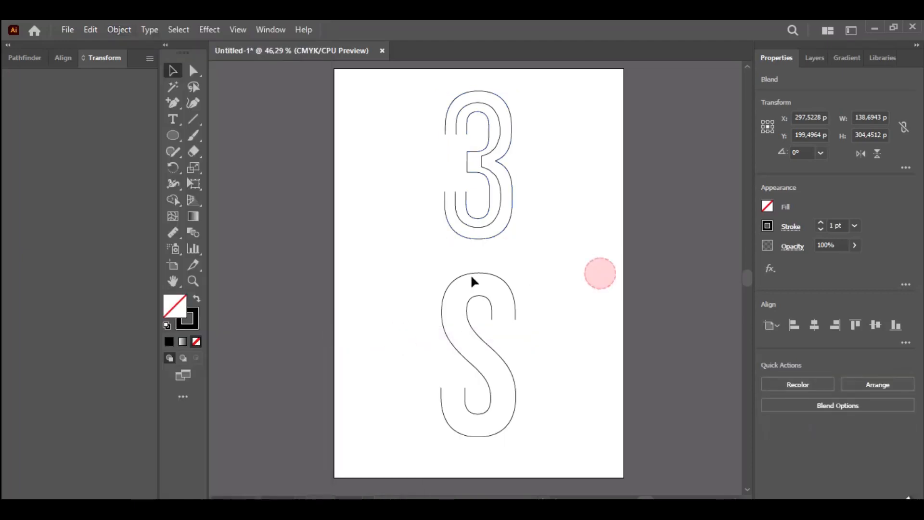
# Make a blend between the two contour lines of the S and deselect it
pyautogui.moveTo(389, 269); pyautogui.dragTo(563, 442)
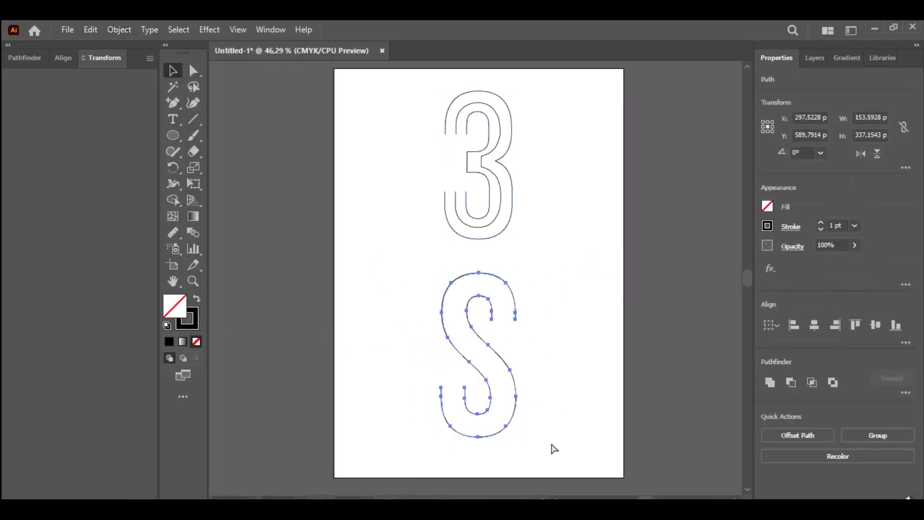
pyautogui.hotkey('ctrl', 'alt', 'b')
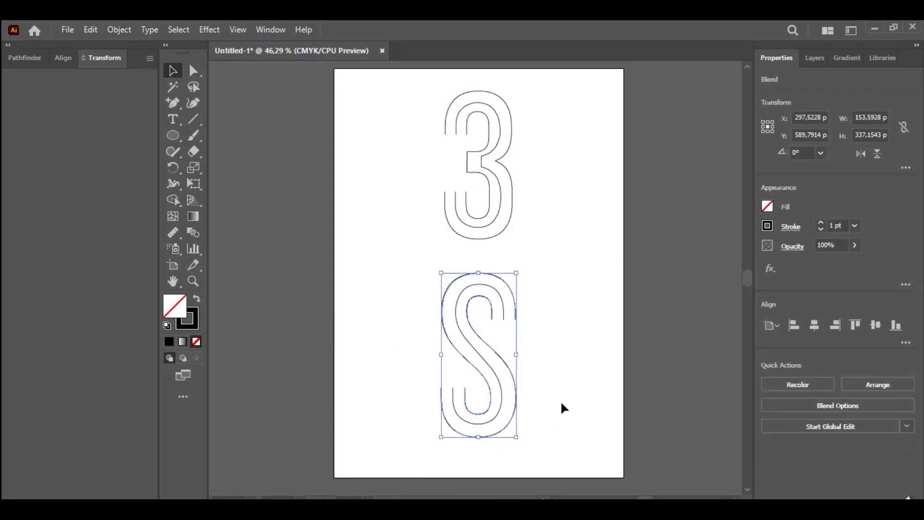
pyautogui.click(567, 332)
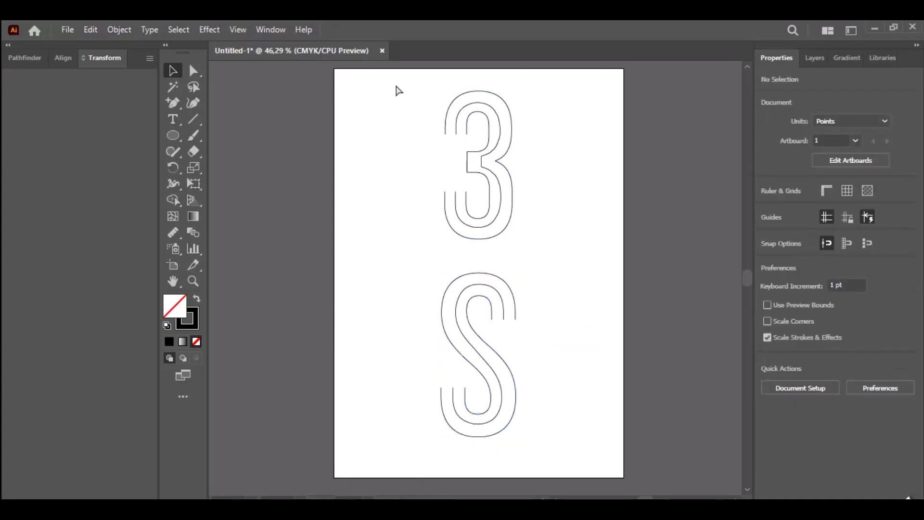
# Expand the blends of both the 3 and the S into editable paths and deselect them
pyautogui.hotkey('ctrl', 'a')
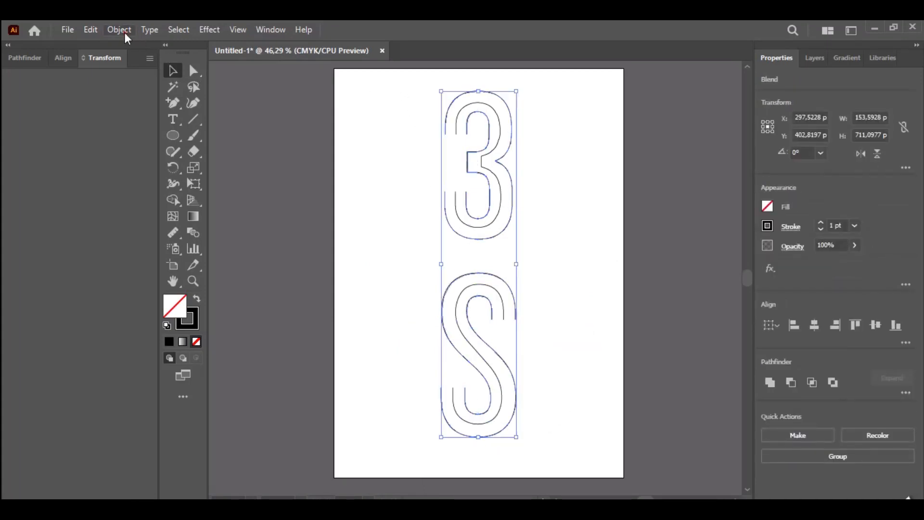
pyautogui.click(124, 33)
pyautogui.click(222, 202)
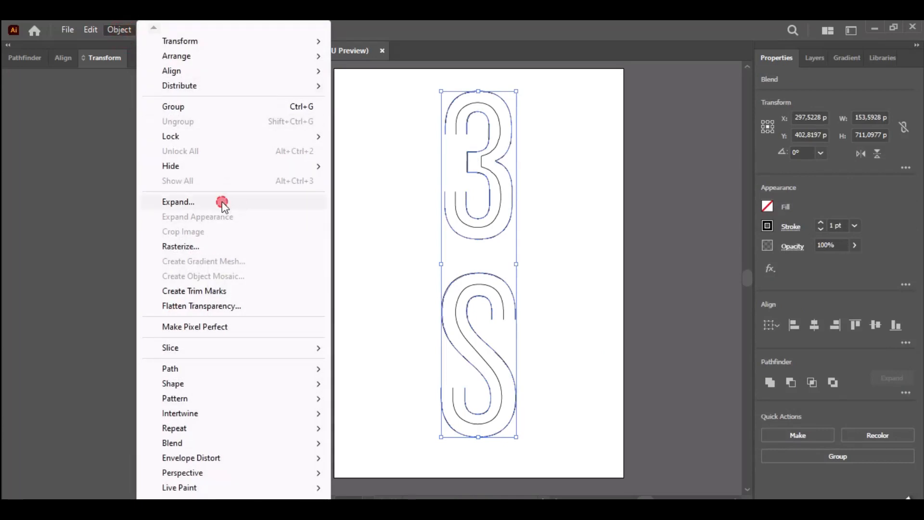
pyautogui.click(435, 349)
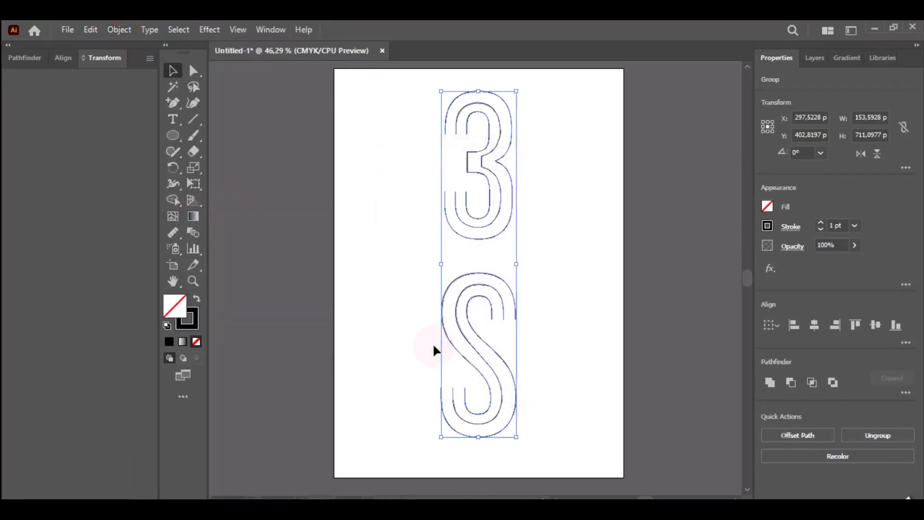
pyautogui.click(608, 219)
# Ungroup all the expanded lines of both characters and select the outer contour of the 3
pyautogui.hotkey('ctrl', 'a')
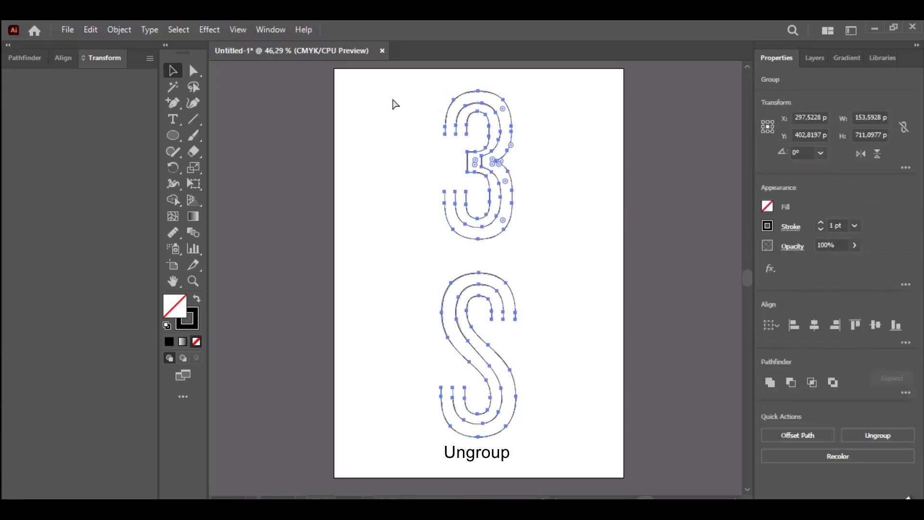
pyautogui.hotkey('ctrl', 'shift', 'g')
pyautogui.click(573, 136)
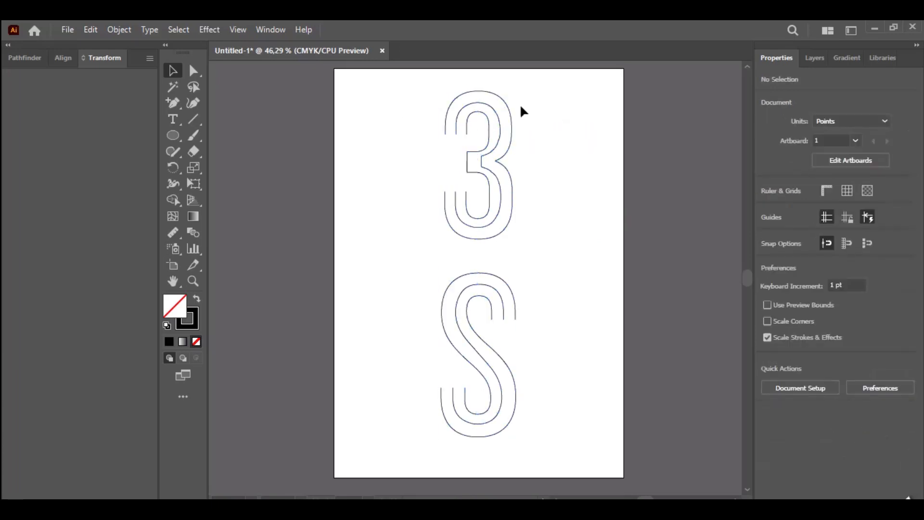
pyautogui.click(504, 101)
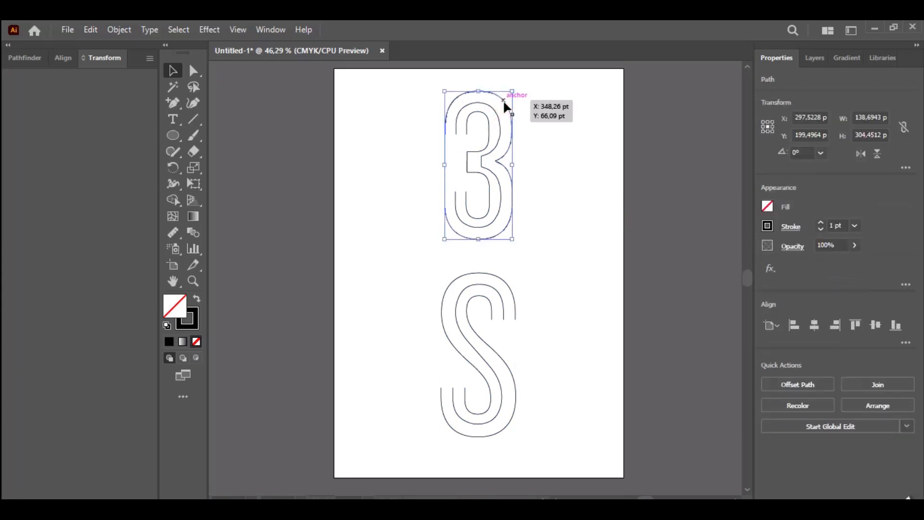
# Delete the outer and inner contour lines of both the 3 and the S, keeping only their middle lines
pyautogui.press('Delete')
pyautogui.click(487, 116)
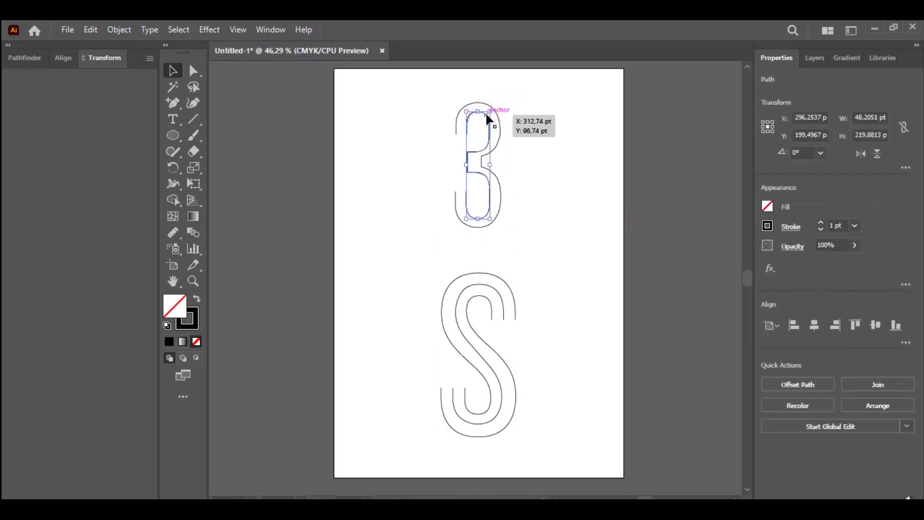
pyautogui.press('Delete')
pyautogui.click(490, 273)
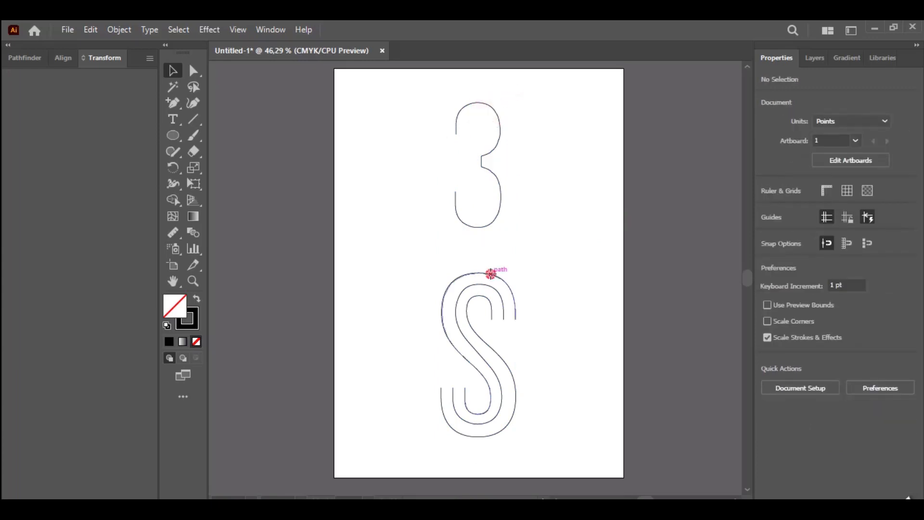
pyautogui.press('Delete')
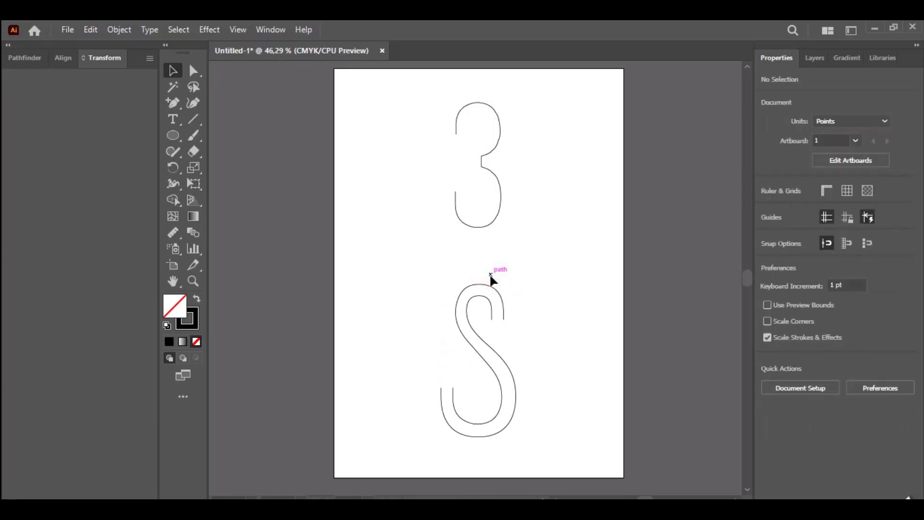
pyautogui.click(488, 298)
pyautogui.press('Delete')
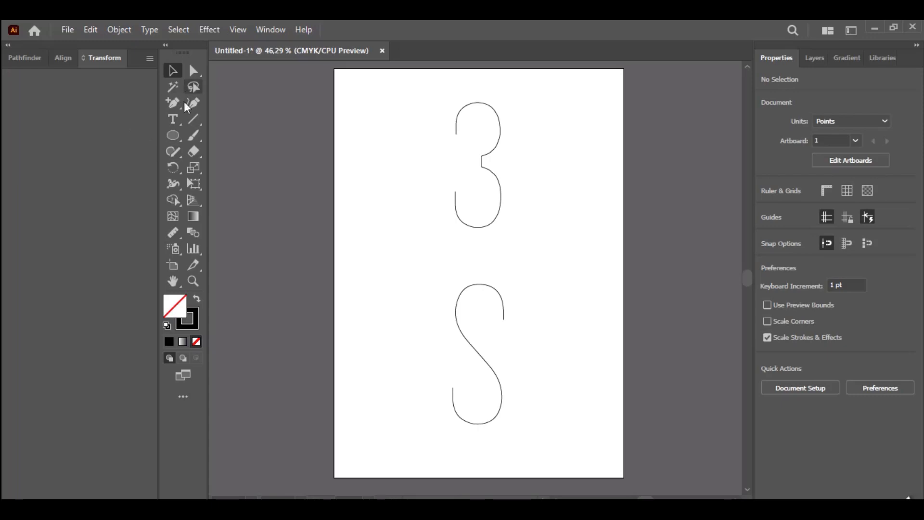
# Draw a circle about 60 pt in diameter between the characters and place a copy about 382 pt horizontally from it
pyautogui.click(173, 135)
pyautogui.moveTo(176, 140); pyautogui.dragTo(203, 168)
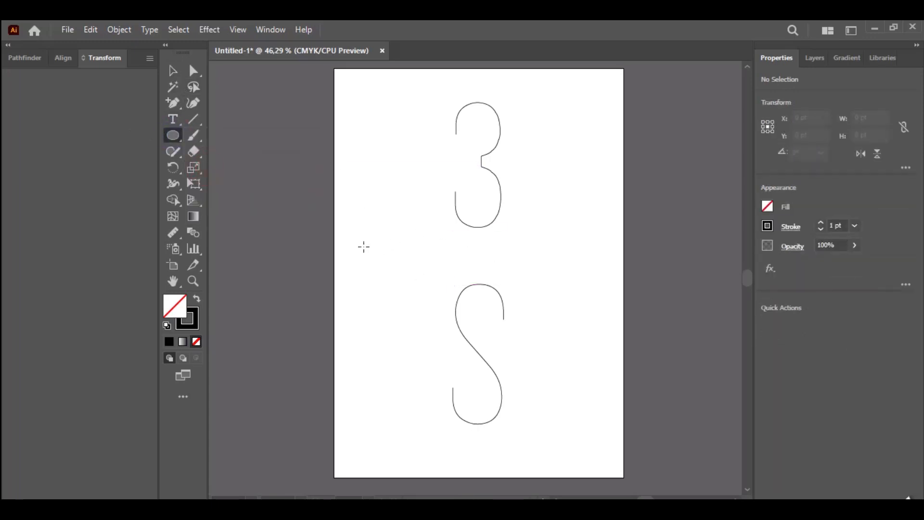
pyautogui.moveTo(364, 247); pyautogui.dragTo(393, 275)
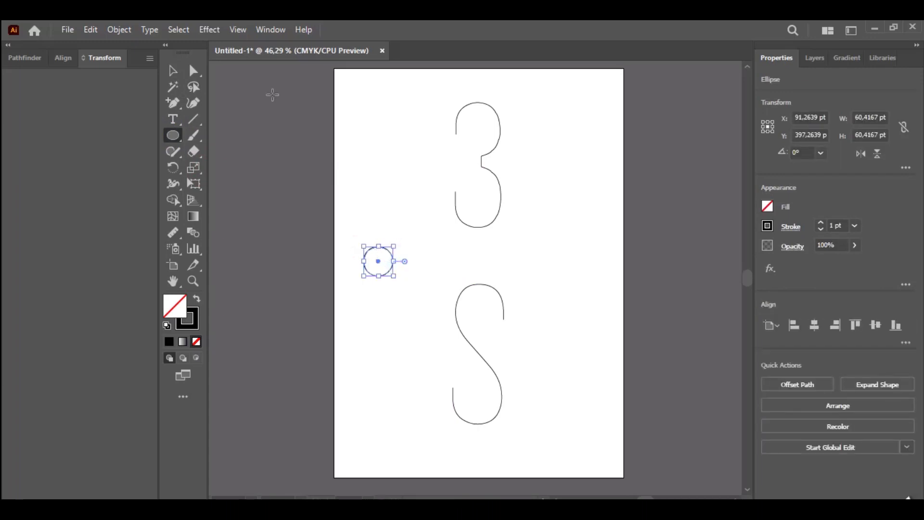
pyautogui.click(173, 70)
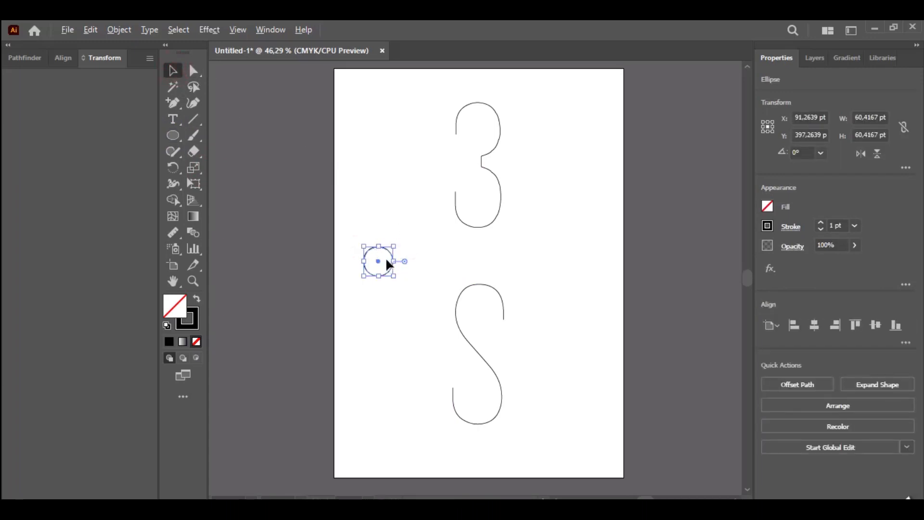
pyautogui.moveTo(393, 259); pyautogui.dragTo(579, 258)
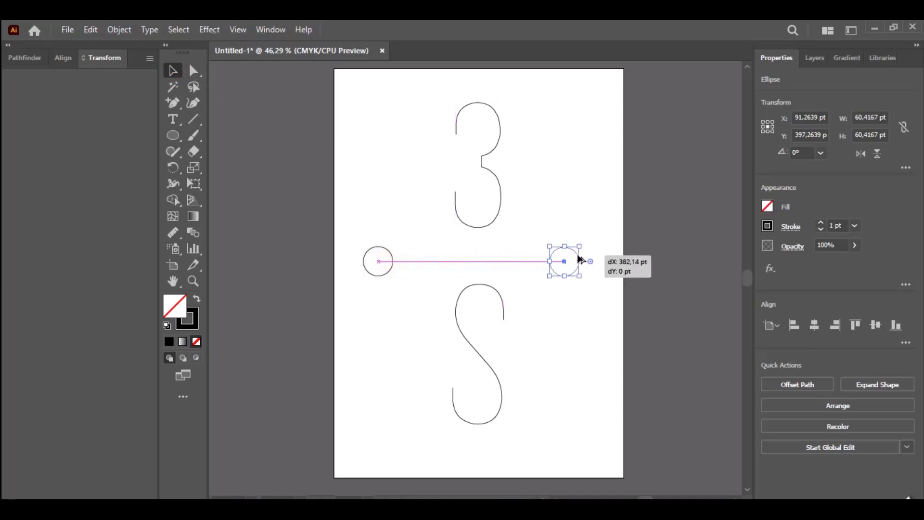
# Remove the stroke from both circles, fill them with light blue and deselect them
pyautogui.keyDown('shift'); pyautogui.click(392, 259); pyautogui.keyUp('shift')
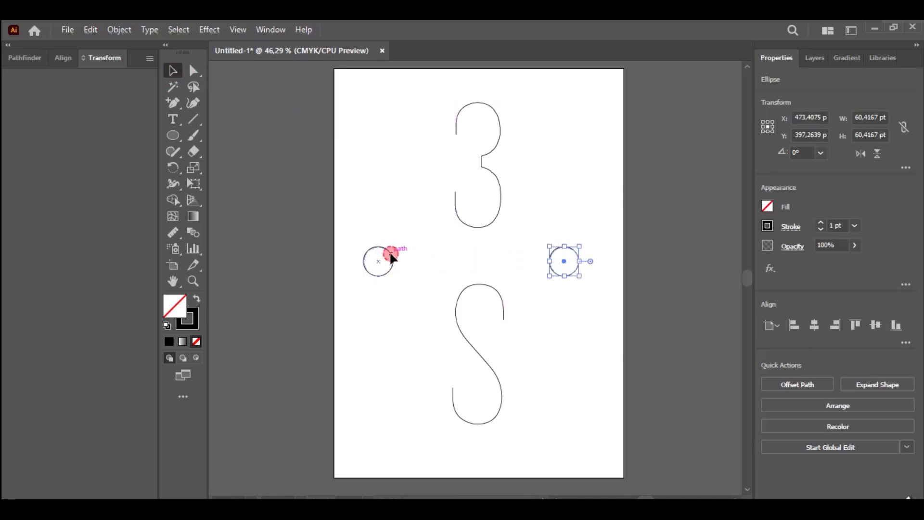
pyautogui.click(769, 224)
pyautogui.click(621, 274)
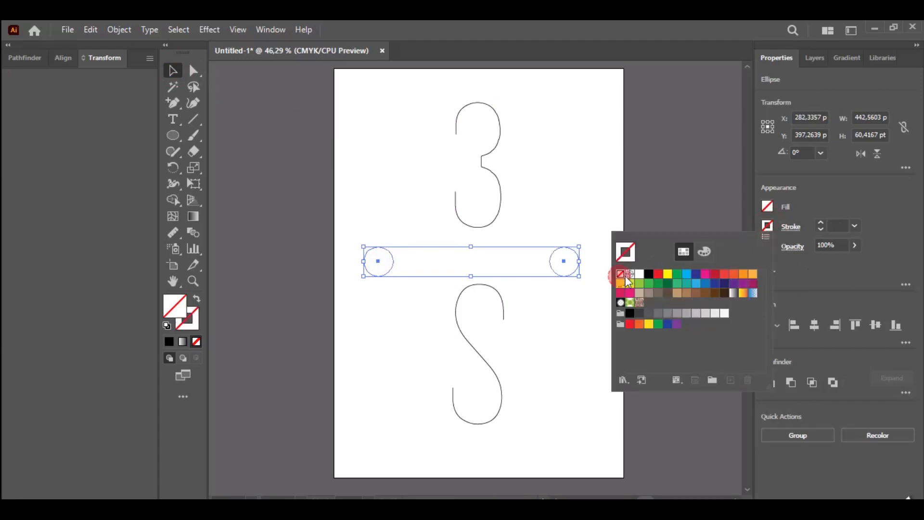
pyautogui.click(767, 206)
pyautogui.click(768, 206)
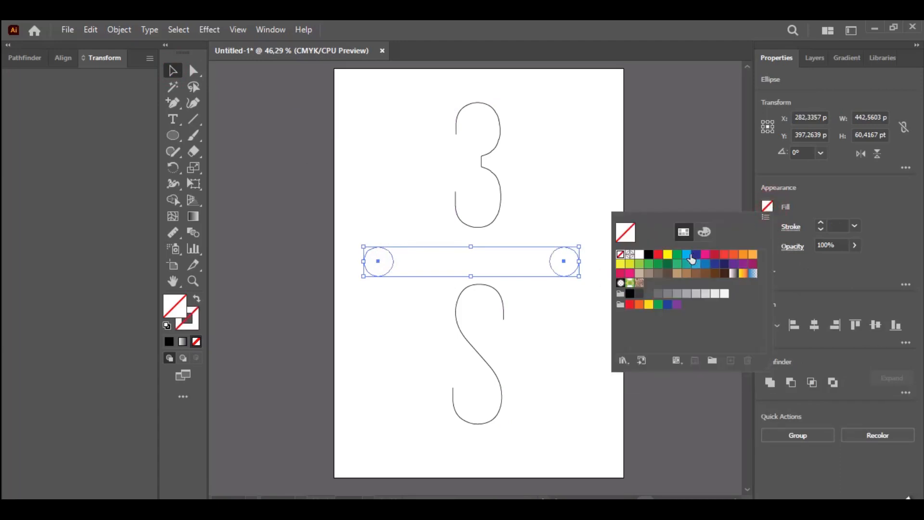
pyautogui.click(691, 259)
pyautogui.click(622, 175)
pyautogui.click(622, 175)
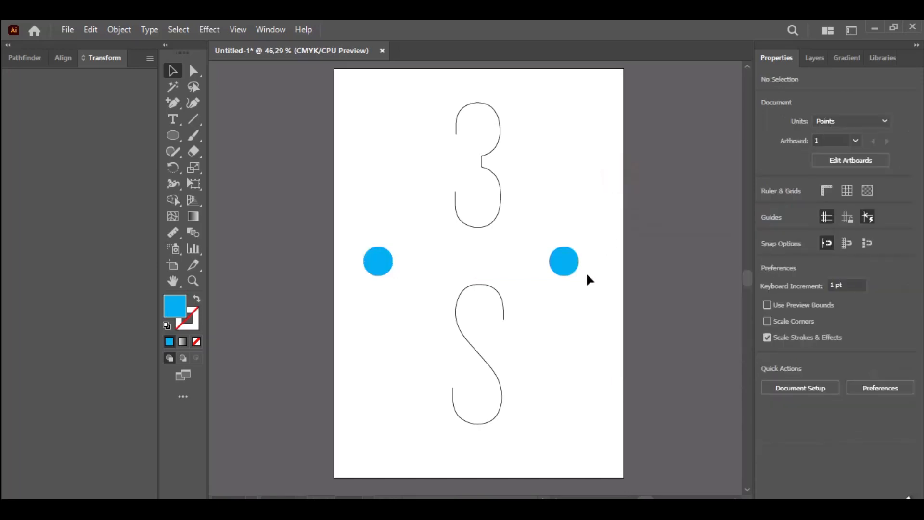
# Change the fill of the copied circle on the artboard's right side to light green
pyautogui.click(570, 263)
pyautogui.click(767, 207)
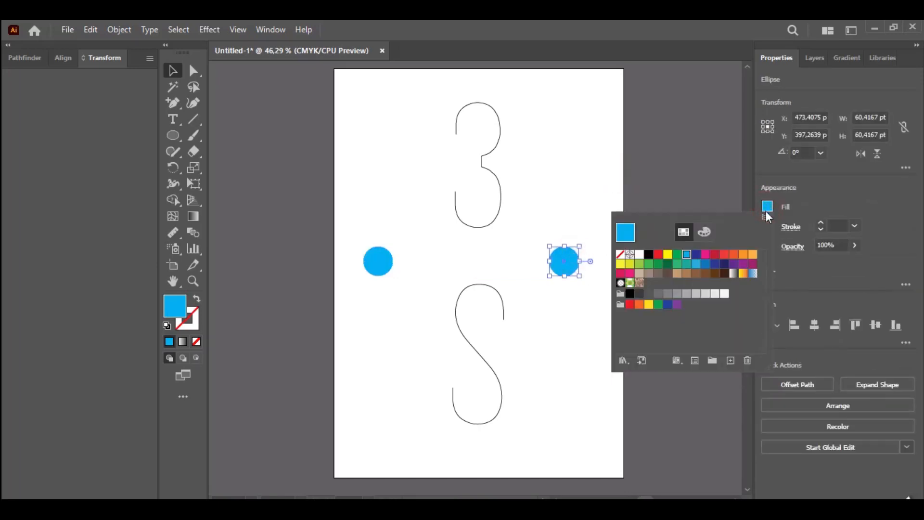
pyautogui.click(640, 265)
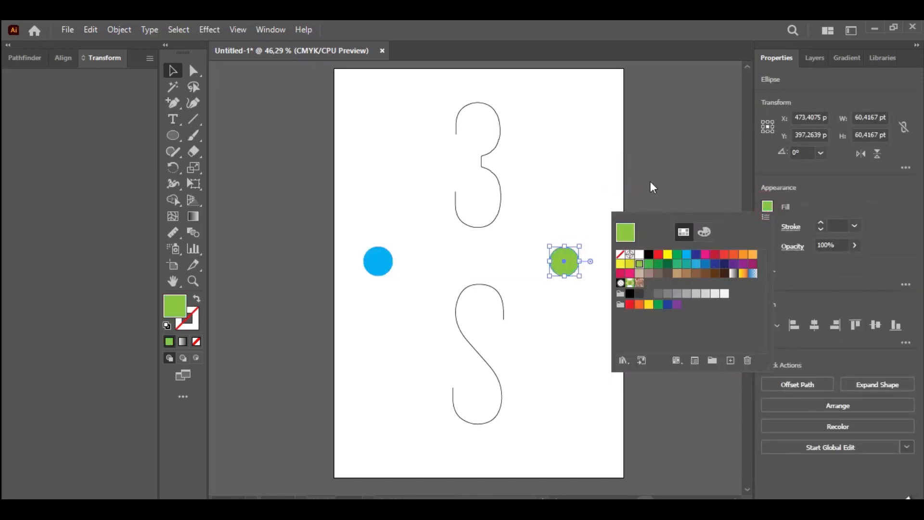
pyautogui.click(652, 184)
# Make a blend between the blue and green circles
pyautogui.click(383, 262)
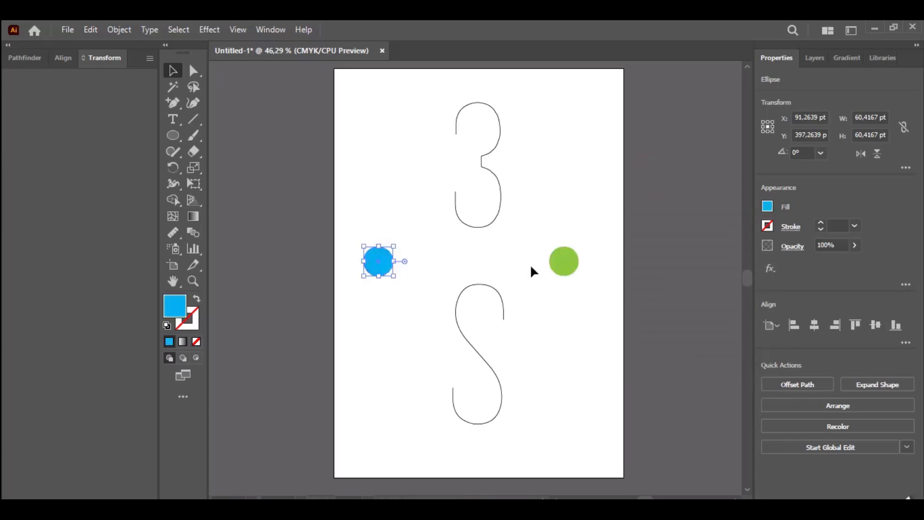
pyautogui.keyDown('shift'); pyautogui.click(558, 262); pyautogui.keyUp('shift')
pyautogui.click(557, 262)
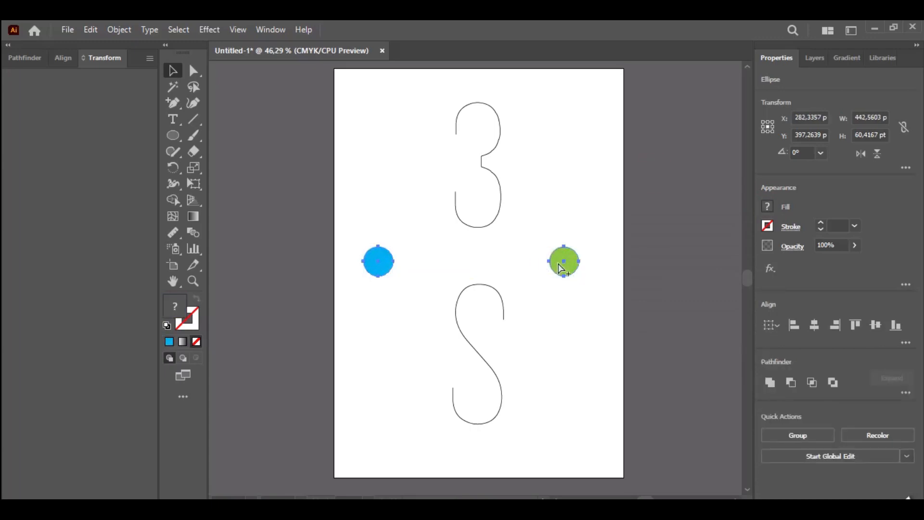
pyautogui.hotkey('ctrl', 'alt', 'b')
pyautogui.click(640, 136)
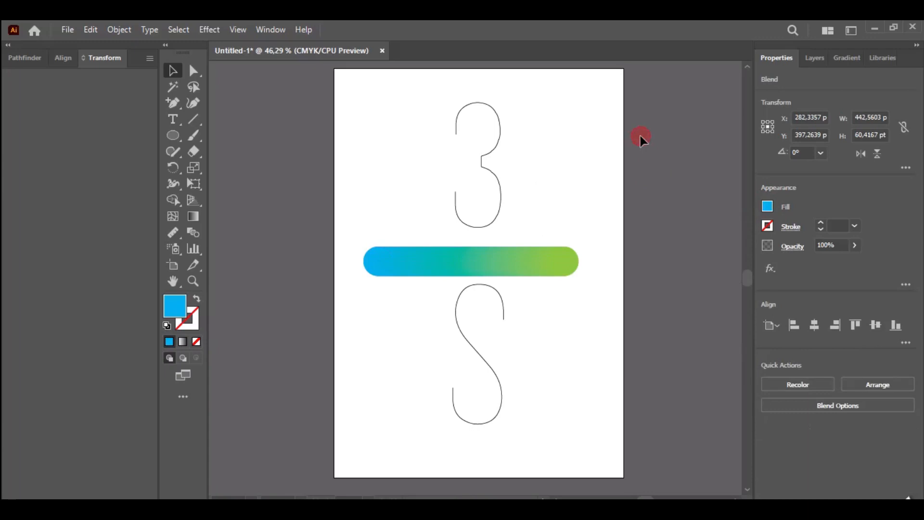
# Duplicate the blue-green gradient blend straight down below the S and deselect it
pyautogui.click(519, 260)
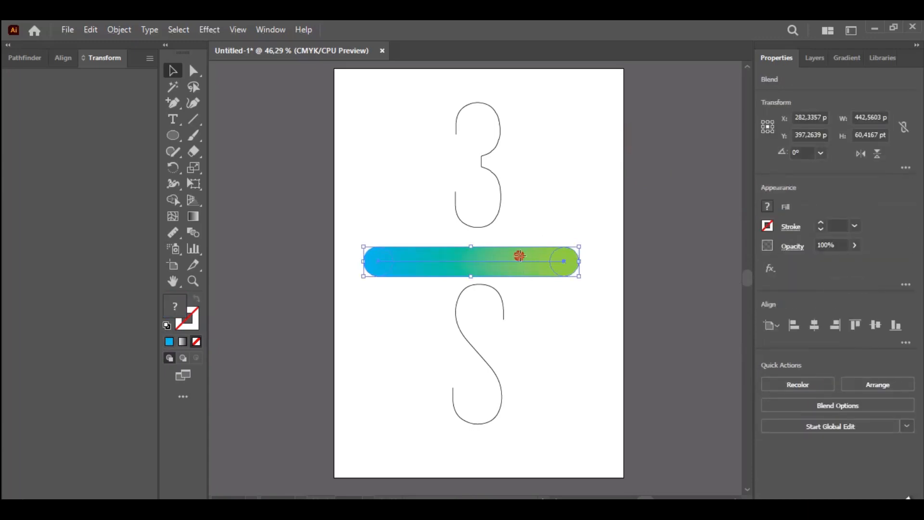
pyautogui.moveTo(518, 255); pyautogui.dragTo(521, 450)
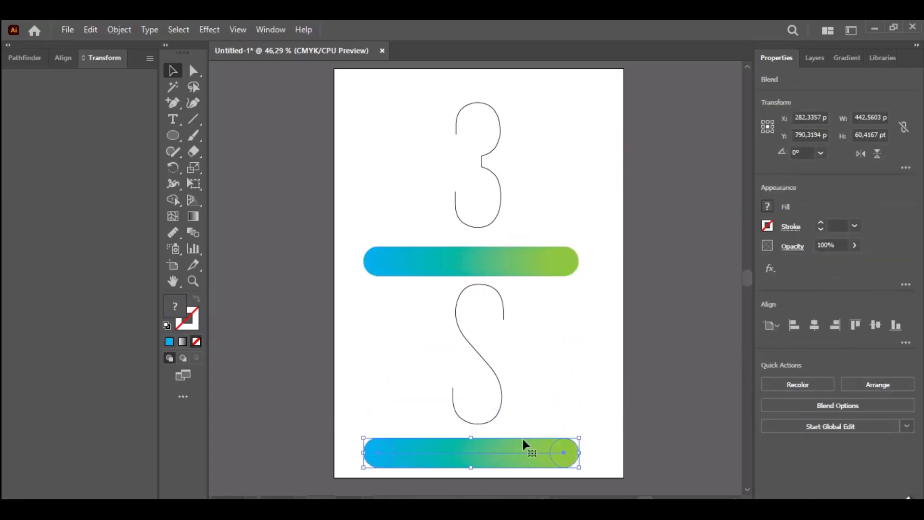
pyautogui.click(649, 342)
# Replace the spine of the upper gradient blend with the 3 path and deselect the result
pyautogui.click(528, 264)
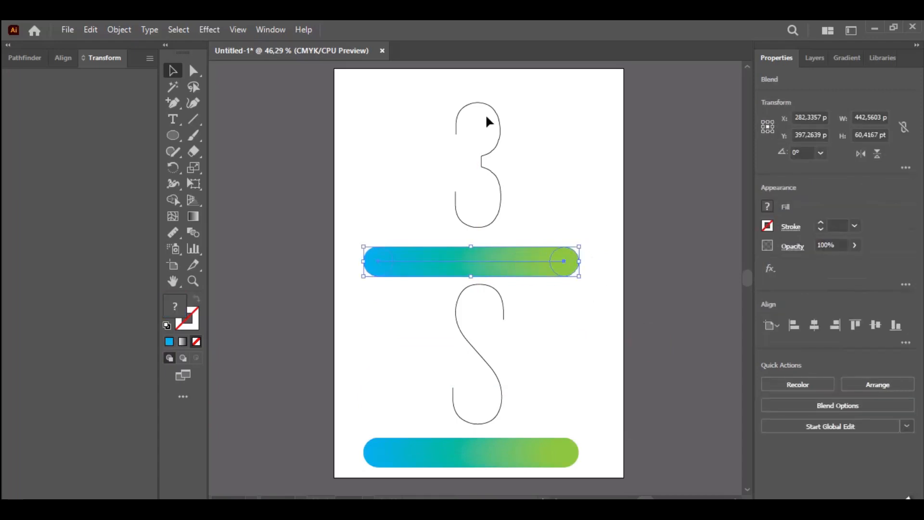
pyautogui.keyDown('shift'); pyautogui.click(493, 114); pyautogui.keyUp('shift')
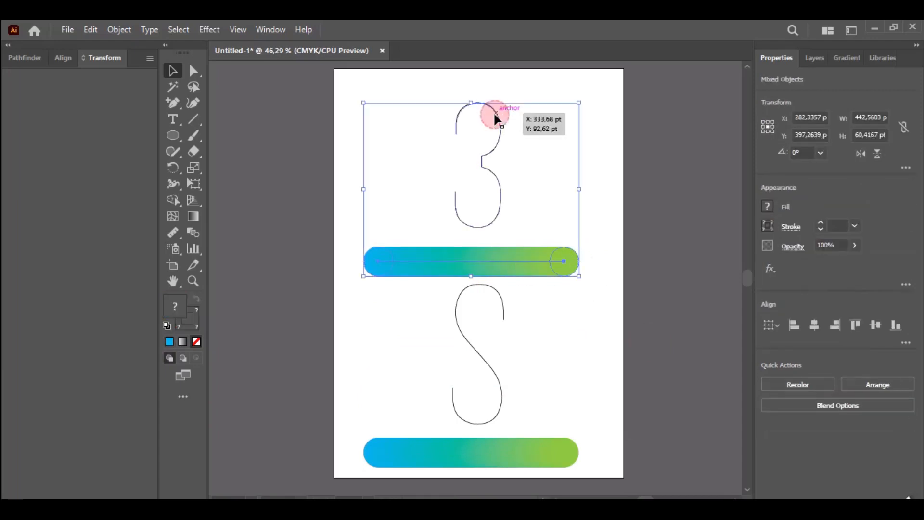
pyautogui.click(130, 27)
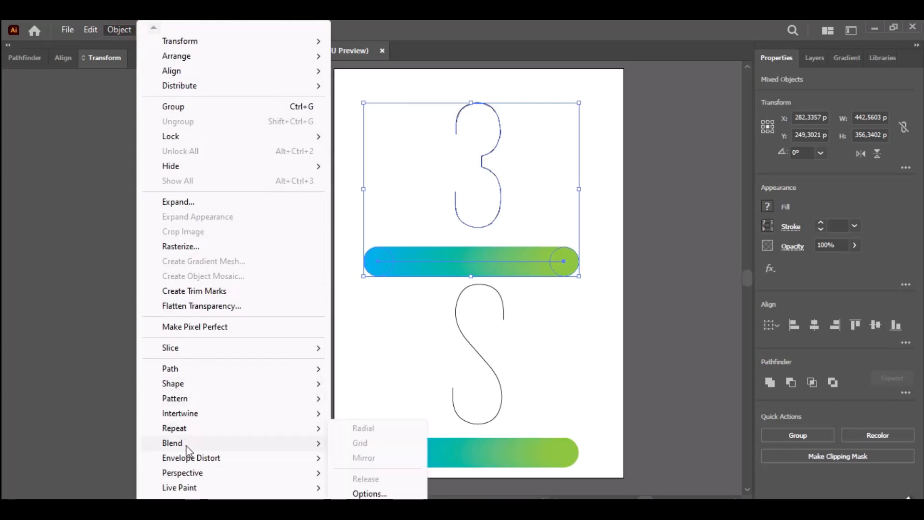
pyautogui.moveTo(185, 441)
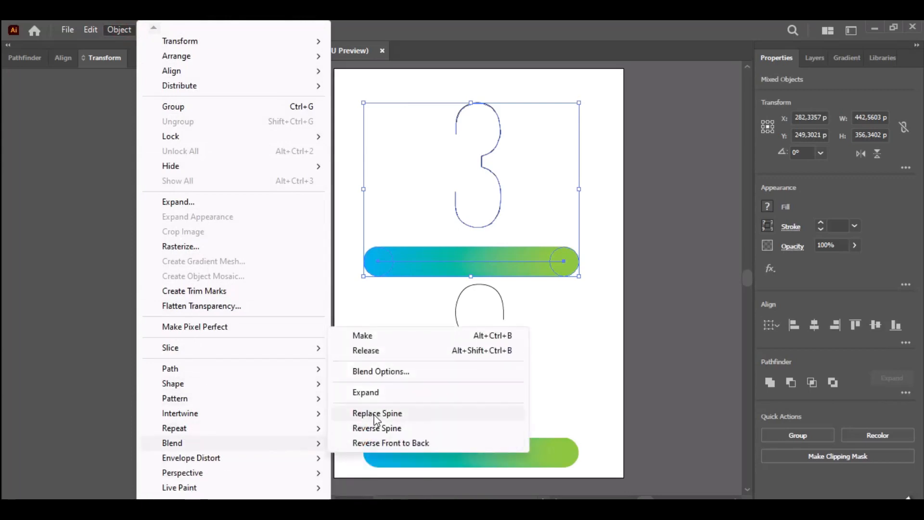
pyautogui.click(427, 417)
pyautogui.click(630, 276)
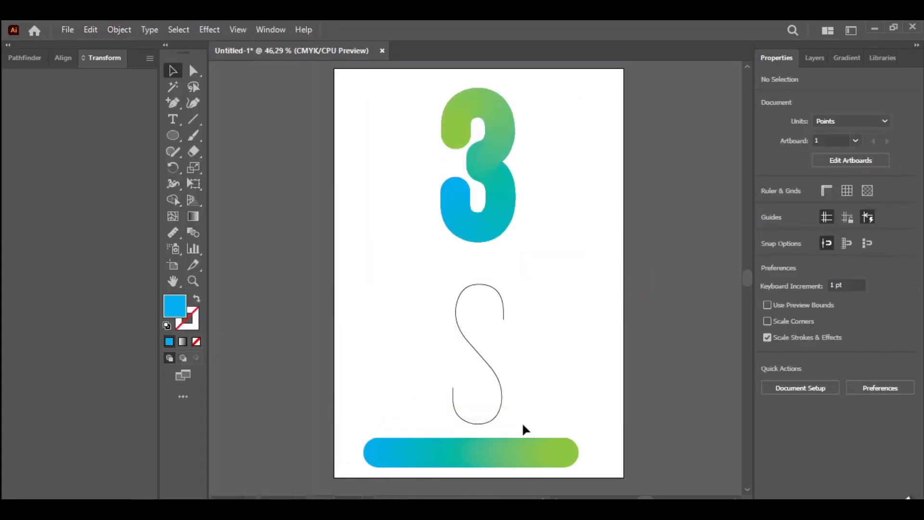
# Replace the spine of the lower gradient blend with the S path and deselect the result
pyautogui.click(513, 448)
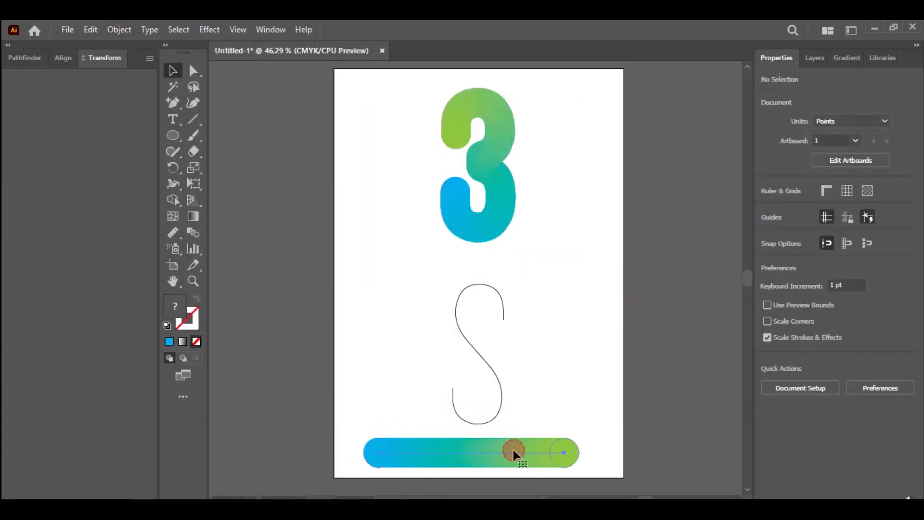
pyautogui.keyDown('shift'); pyautogui.click(496, 288); pyautogui.keyUp('shift')
pyautogui.click(120, 28)
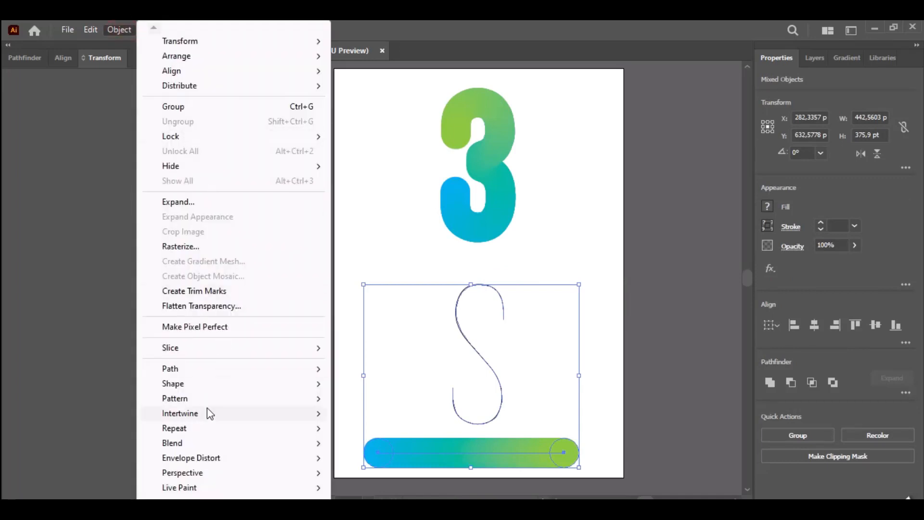
pyautogui.moveTo(196, 441)
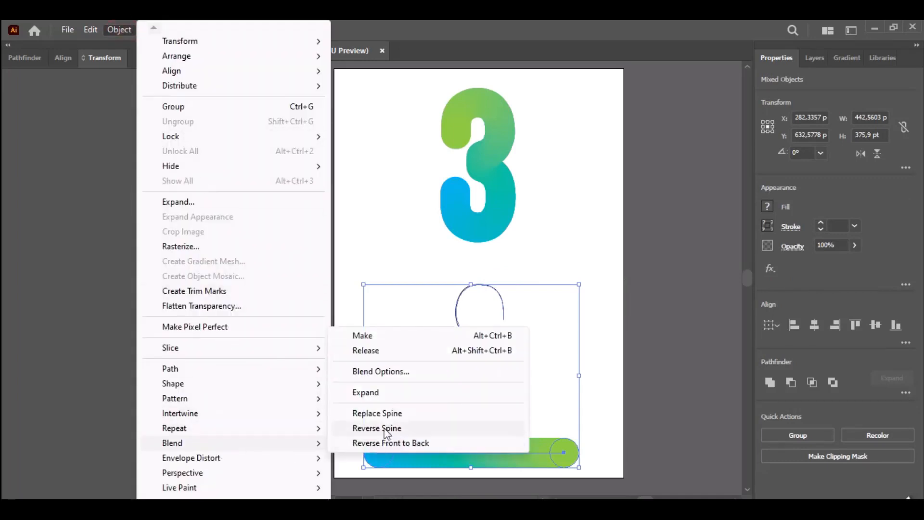
pyautogui.click(408, 412)
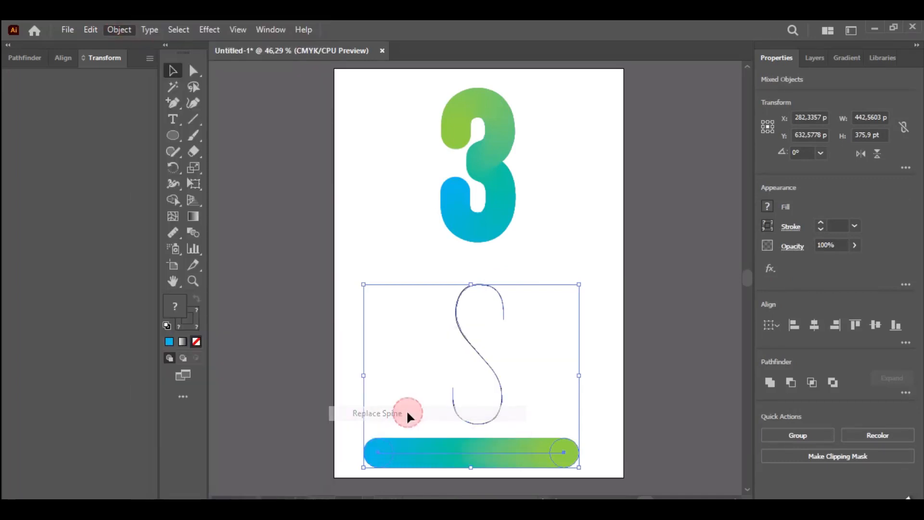
pyautogui.click(616, 307)
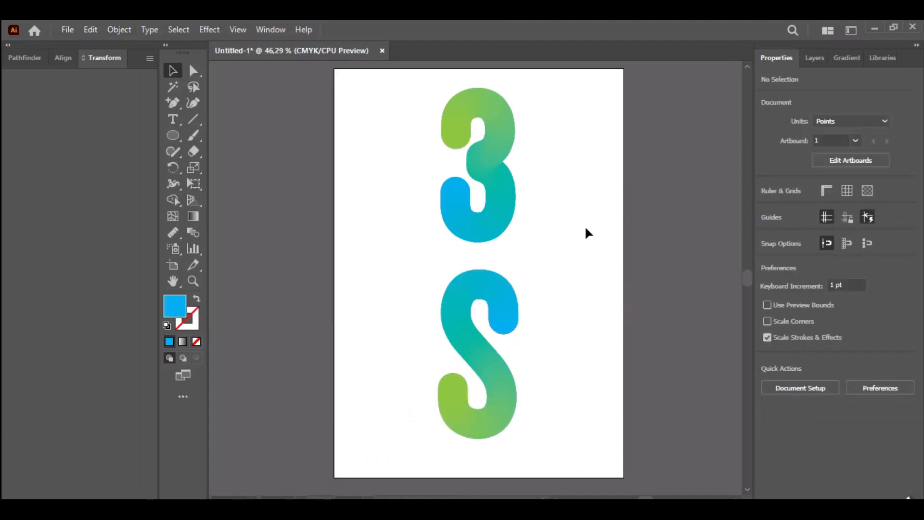